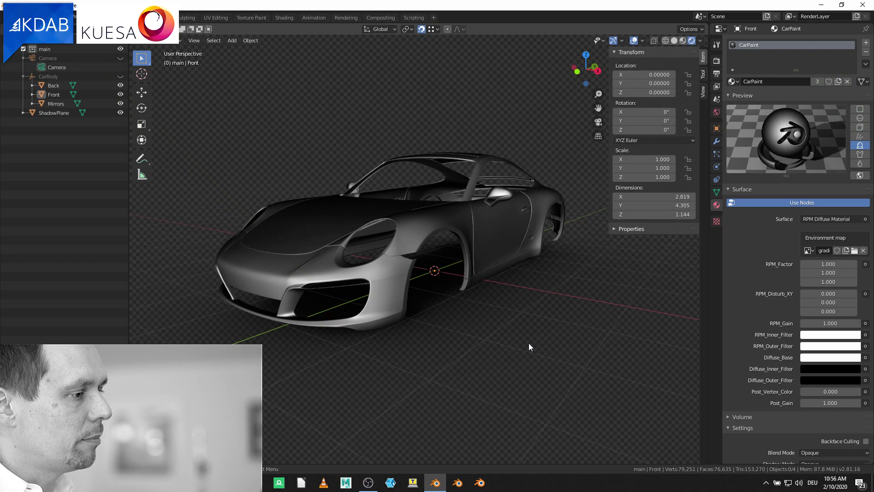
Load carpaint-base.png as the environment map and inspect the dark metallic body from above.
{"action": "left_click", "coordinate": [855, 250]}
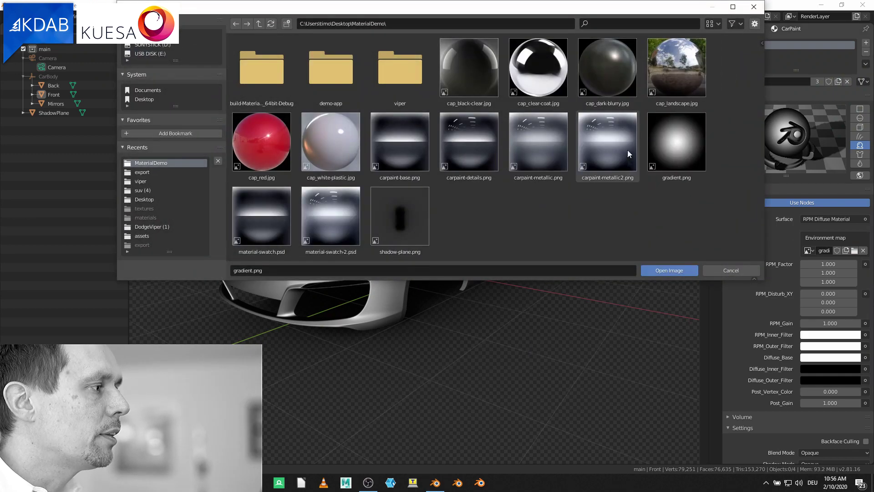
{"action": "left_click", "coordinate": [404, 145]}
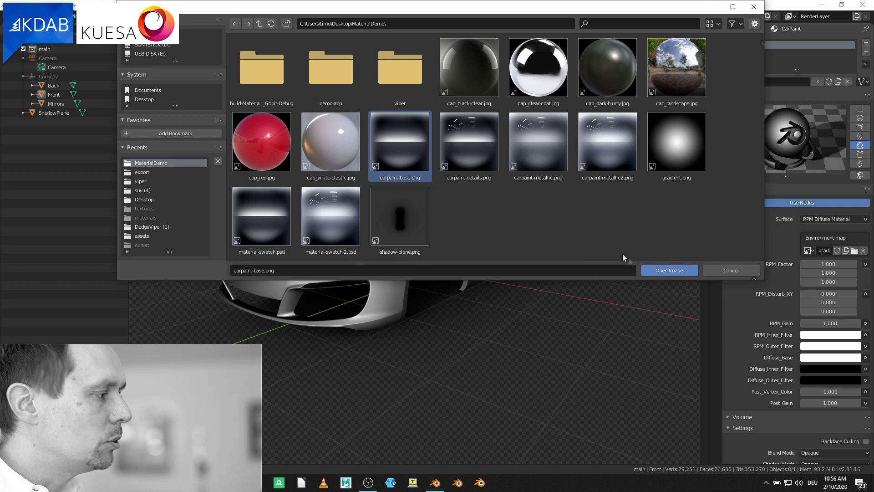
{"action": "left_click", "coordinate": [663, 271]}
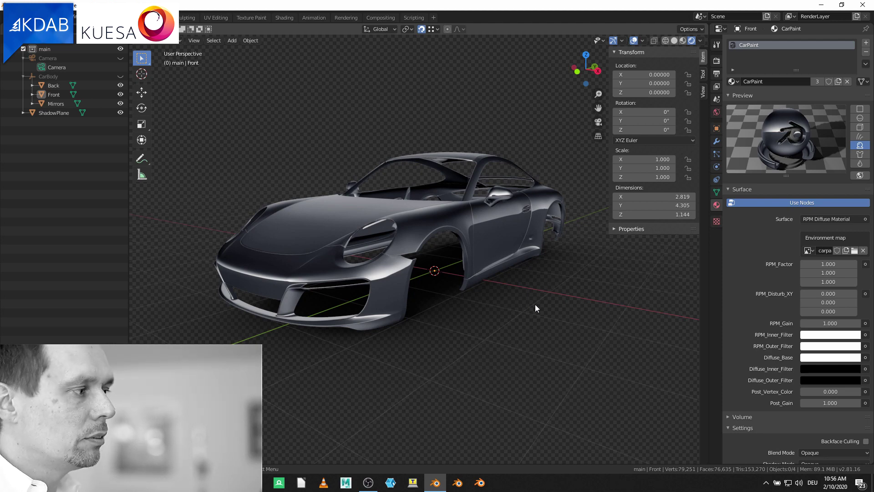
{"action": "middle_click_drag", "start_coordinate": [534, 304], "coordinate": [435, 334]}
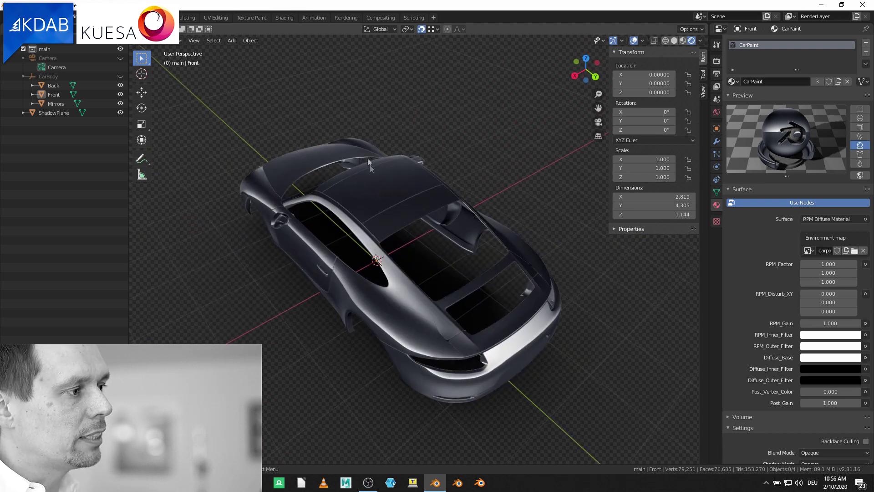
{"action": "middle_click_drag", "start_coordinate": [359, 194], "coordinate": [443, 237]}
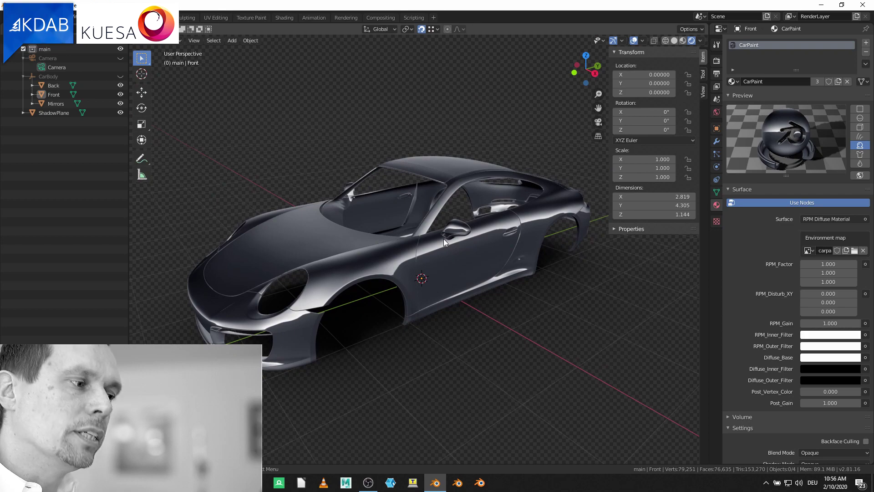
Load carpaint-details.png as the car paint's environment map and check the reflections.
{"action": "left_click", "coordinate": [855, 251]}
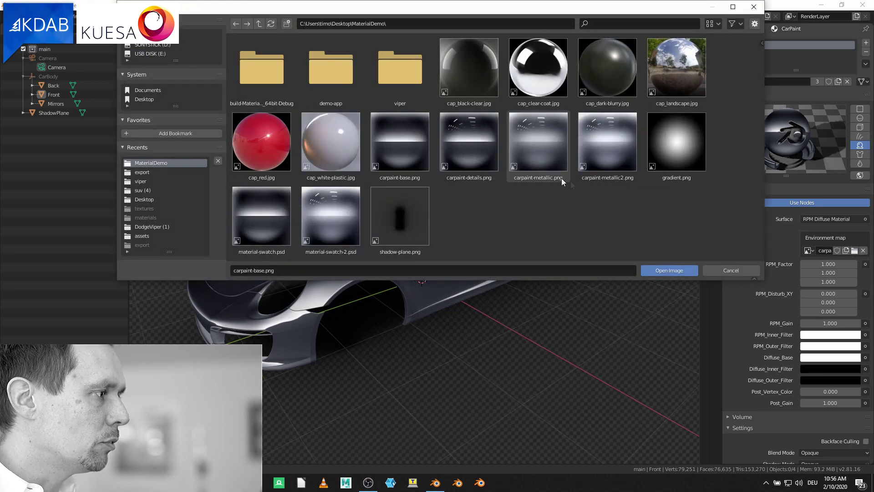
{"action": "left_click", "coordinate": [468, 138]}
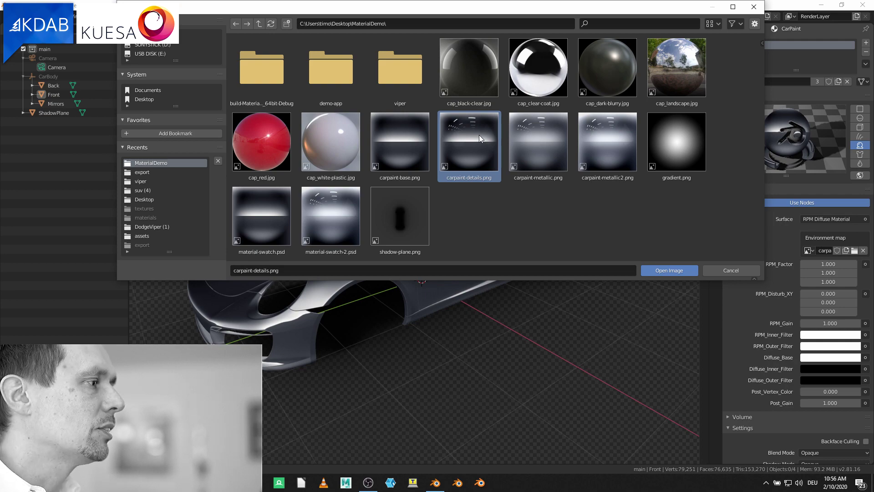
{"action": "left_click", "coordinate": [663, 269]}
{"action": "middle_click_drag", "start_coordinate": [555, 230], "coordinate": [526, 233]}
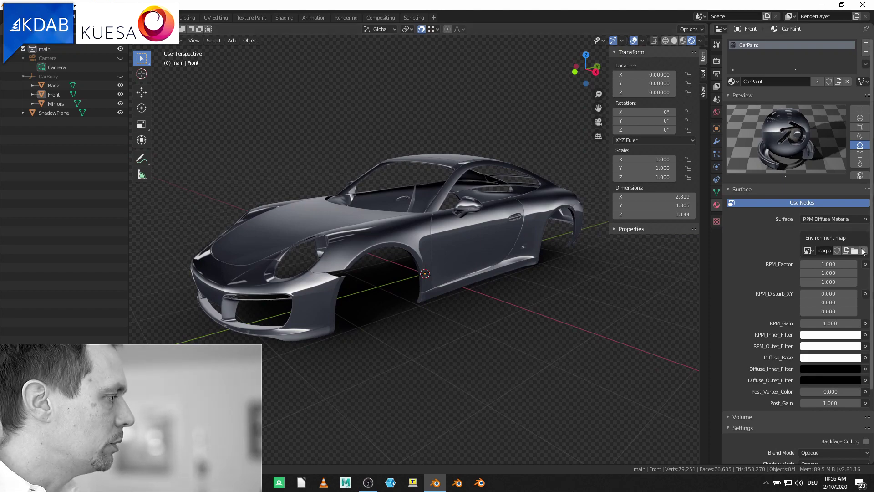
Swap the environment map to carpaint-metallic2.png and view the light silver body.
{"action": "left_click", "coordinate": [856, 252]}
{"action": "left_click", "coordinate": [619, 150]}
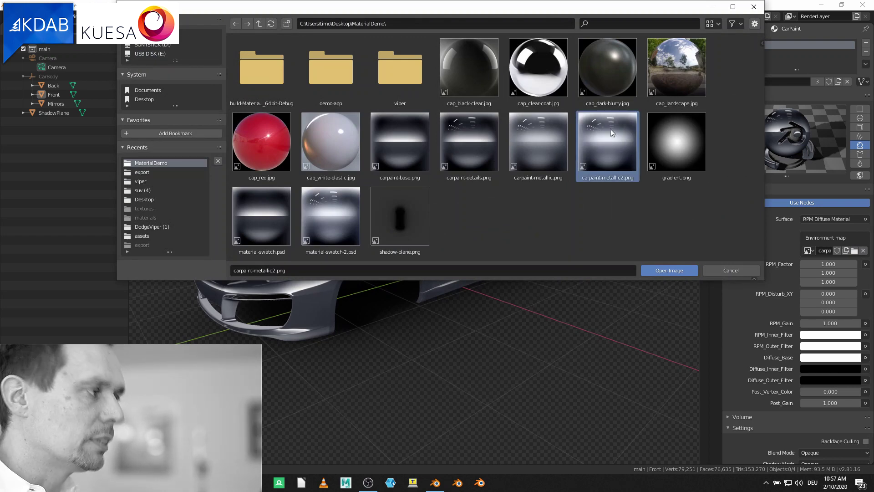
{"action": "left_click", "coordinate": [657, 272]}
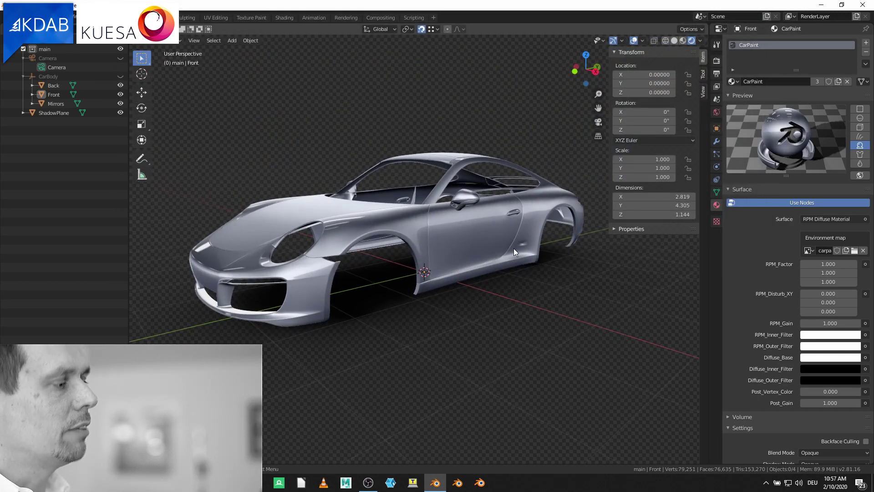
{"action": "middle_click_drag", "start_coordinate": [514, 248], "coordinate": [487, 239]}
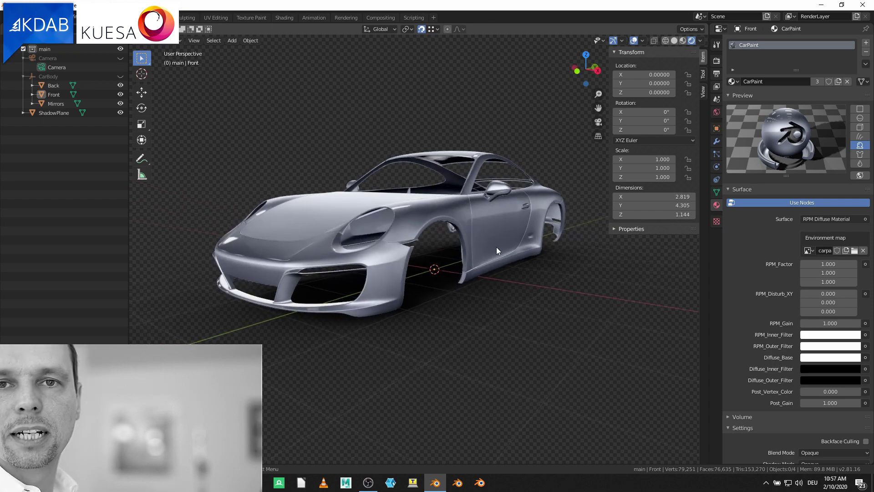
{"action": "mouse_move", "coordinate": [502, 239]}
{"action": "middle_mouse_down"}
{"action": "mouse_move", "coordinate": [364, 313]}
{"action": "mouse_move", "coordinate": [362, 278]}
{"action": "mouse_move", "coordinate": [379, 233]}
{"action": "mouse_move", "coordinate": [489, 297]}
{"action": "mouse_move", "coordinate": [515, 261]}
{"action": "mouse_move", "coordinate": [505, 231]}
{"action": "mouse_move", "coordinate": [480, 233]}
{"action": "mouse_move", "coordinate": [501, 228]}
{"action": "mouse_move", "coordinate": [509, 246]}
{"action": "middle_mouse_up"}
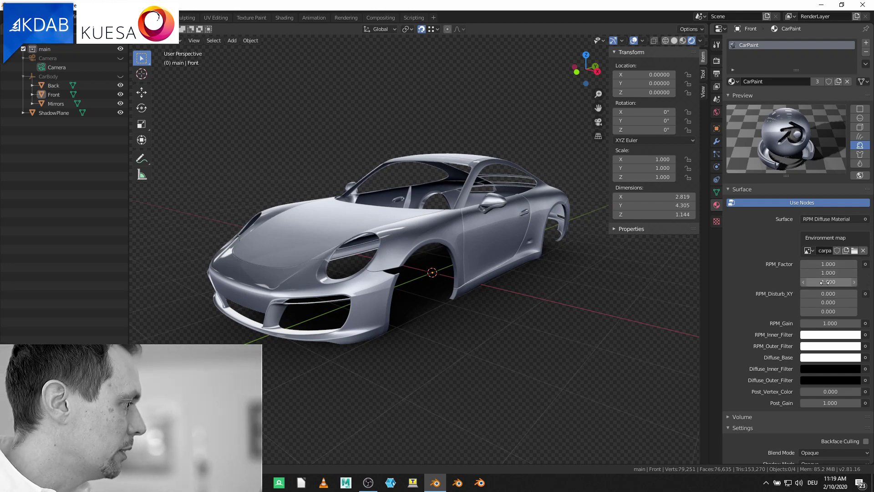
{"action": "left_click", "coordinate": [824, 282]}
{"action": "type", "text": "0.3"}
{"action": "key", "text": "Return"}
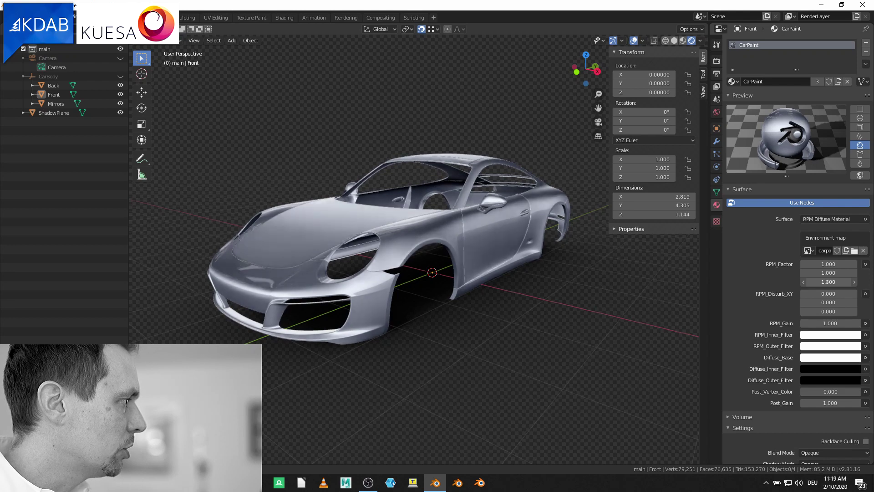
{"action": "left_click", "coordinate": [829, 282]}
{"action": "type", "text": "0.5"}
{"action": "key", "text": "Return"}
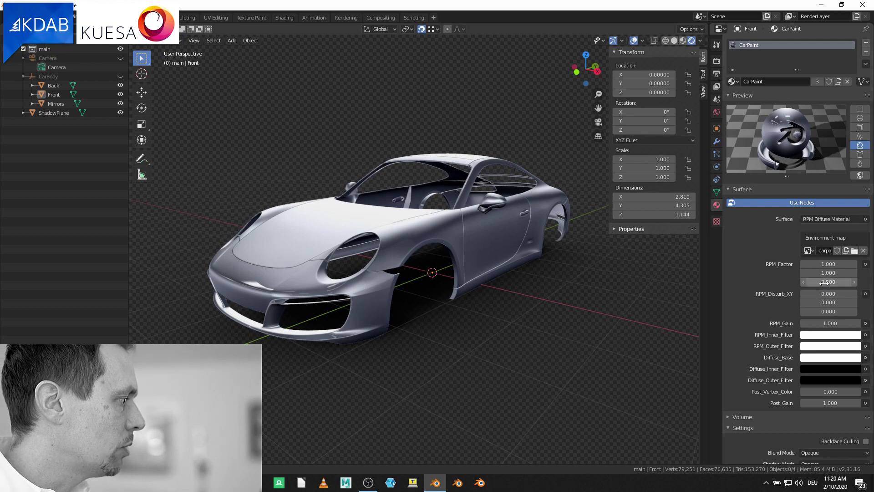
{"action": "left_click_drag", "start_coordinate": [828, 281], "coordinate": [847, 281]}
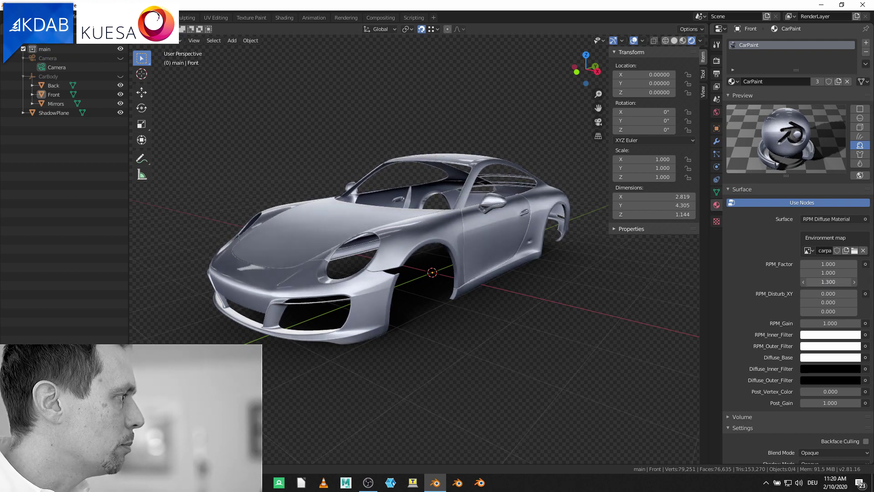
{"action": "left_click", "coordinate": [826, 281]}
{"action": "type", "text": "1.4"}
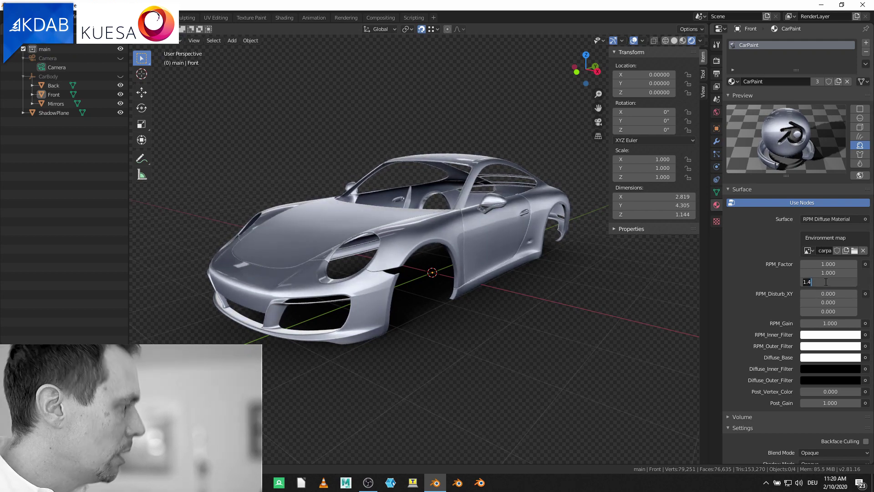
{"action": "key", "text": "BackSpace"}
{"action": "key", "text": "BackSpace"}
{"action": "key", "text": "Return"}
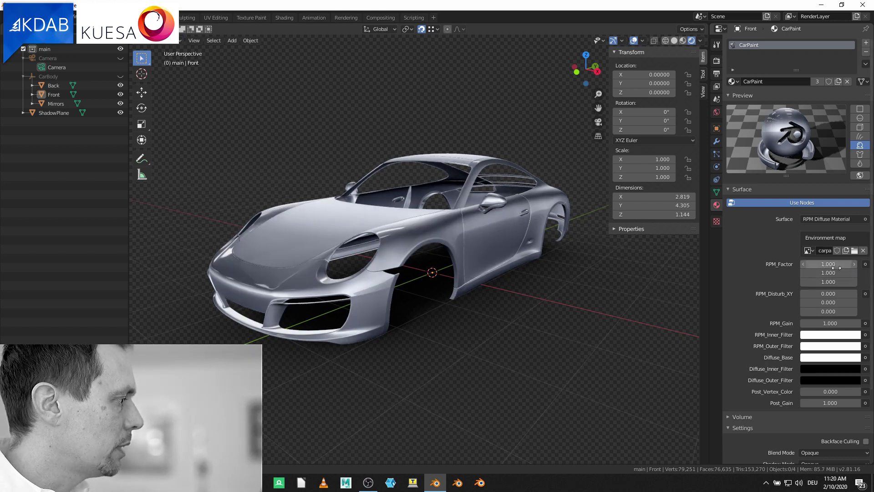
{"action": "left_click_drag", "start_coordinate": [829, 266], "coordinate": [839, 266]}
{"action": "left_click", "coordinate": [830, 265]}
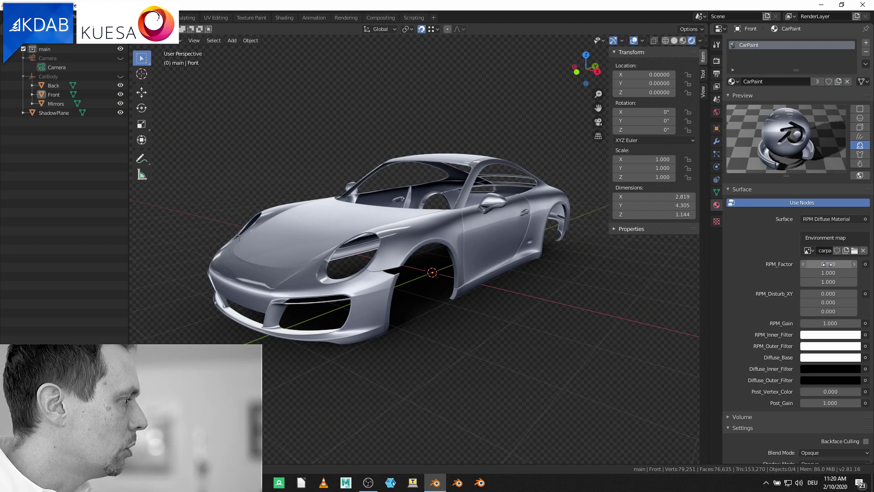
{"action": "type", "text": "0.8"}
{"action": "key", "text": "BackSpace"}
{"action": "key", "text": "BackSpace"}
{"action": "key", "text": "BackSpace"}
{"action": "type", "text": "1"}
{"action": "key", "text": "Return"}
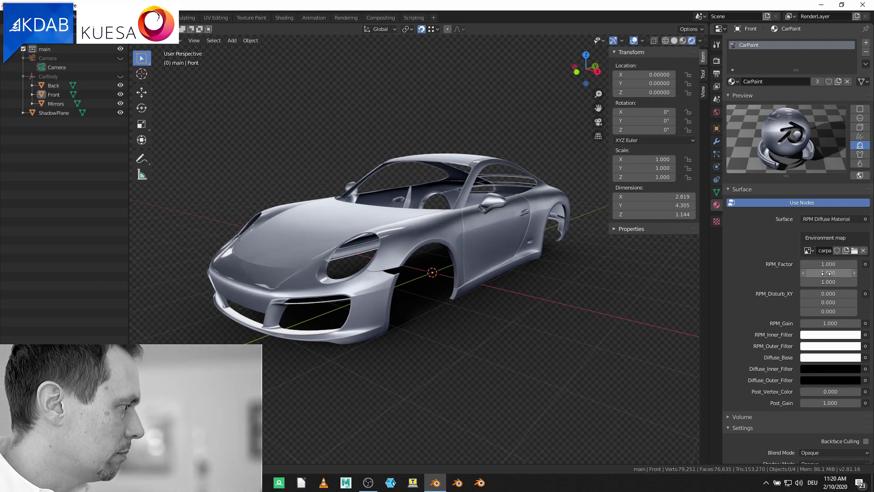
{"action": "left_click", "coordinate": [827, 273]}
{"action": "key", "text": "BackSpace"}
{"action": "type", "text": "-1"}
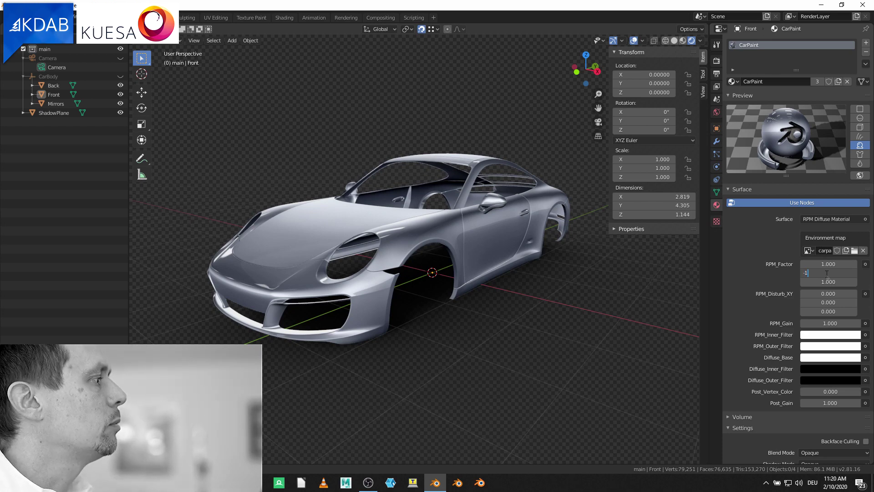
{"action": "key", "text": "Return"}
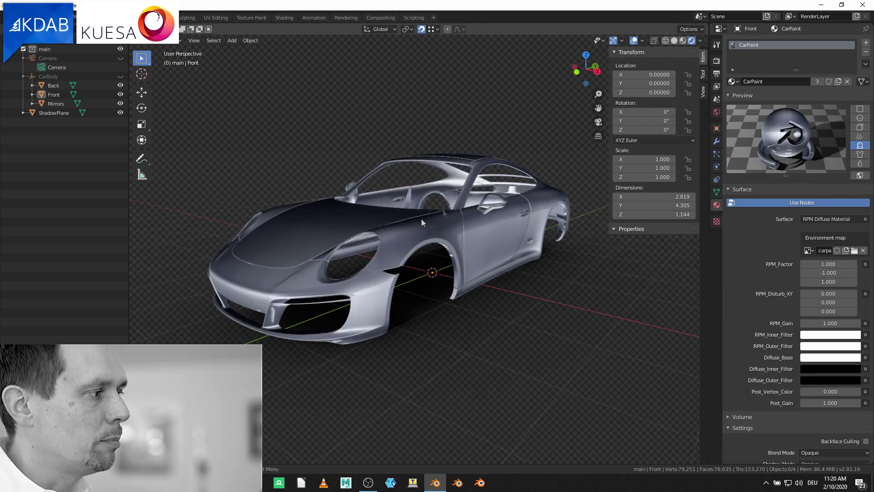
{"action": "left_click", "coordinate": [828, 273]}
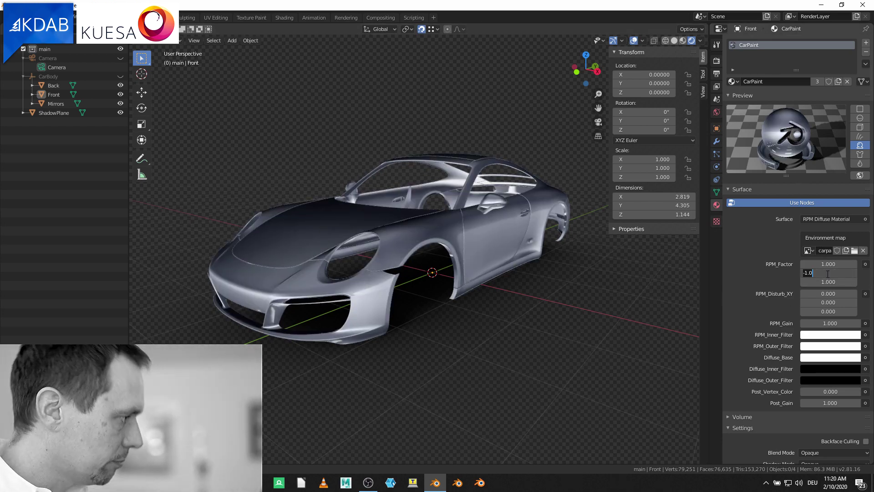
{"action": "key", "text": "BackSpace"}
{"action": "key", "text": "BackSpace"}
{"action": "key", "text": "BackSpace"}
{"action": "key", "text": "BackSpace"}
{"action": "type", "text": "1"}
{"action": "key", "text": "Return"}
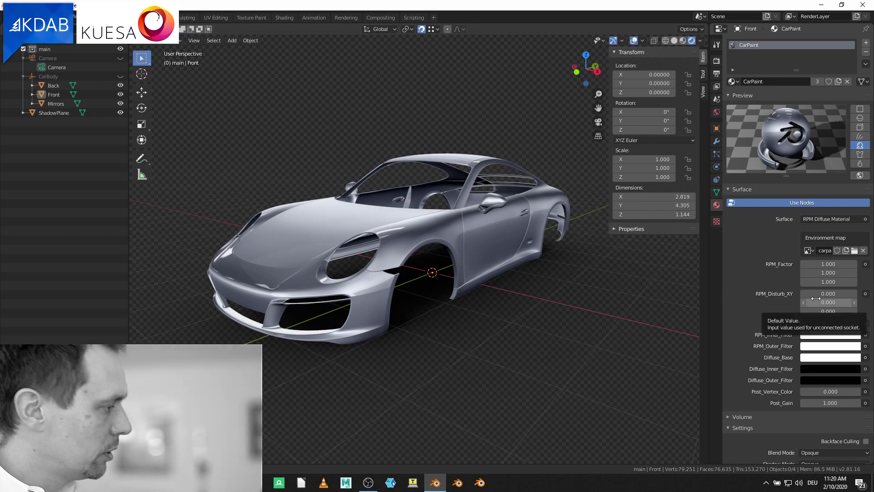
{"action": "left_click", "coordinate": [815, 295]}
{"action": "type", "text": "-0.4"}
{"action": "key", "text": "Return"}
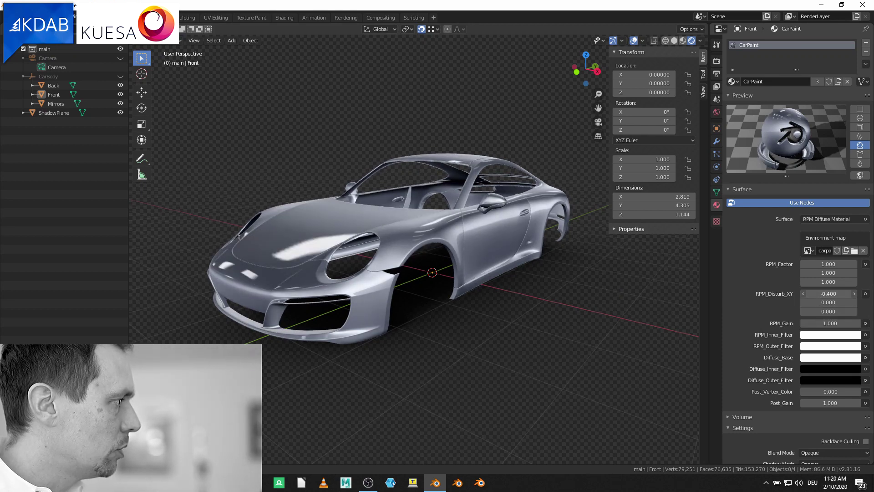
{"action": "mouse_move", "coordinate": [826, 294]}
{"action": "left_mouse_down"}
{"action": "mouse_move", "coordinate": [842, 294]}
{"action": "mouse_move", "coordinate": [813, 295]}
{"action": "left_mouse_up"}
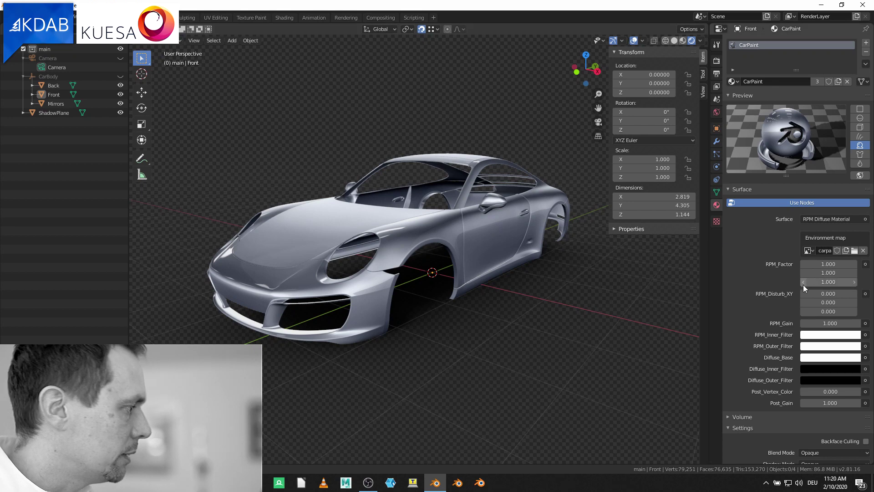
{"action": "left_click", "coordinate": [828, 302]}
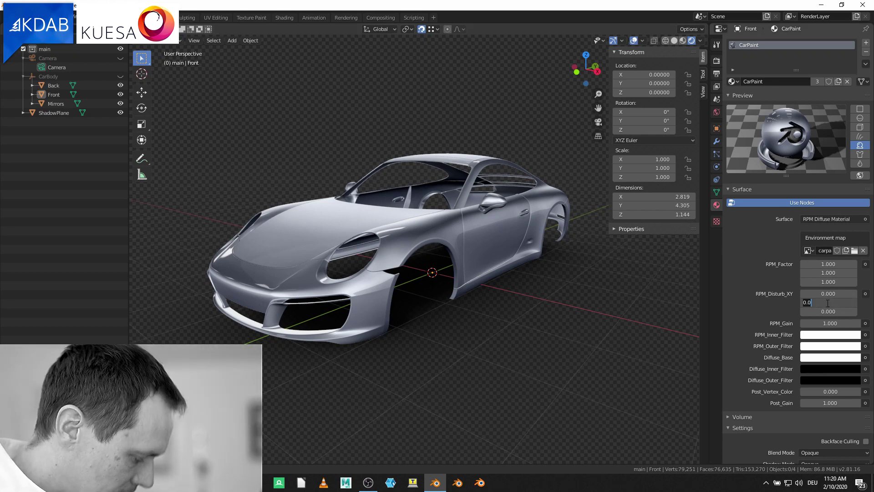
{"action": "type", "text": "1"}
{"action": "key", "text": "Return"}
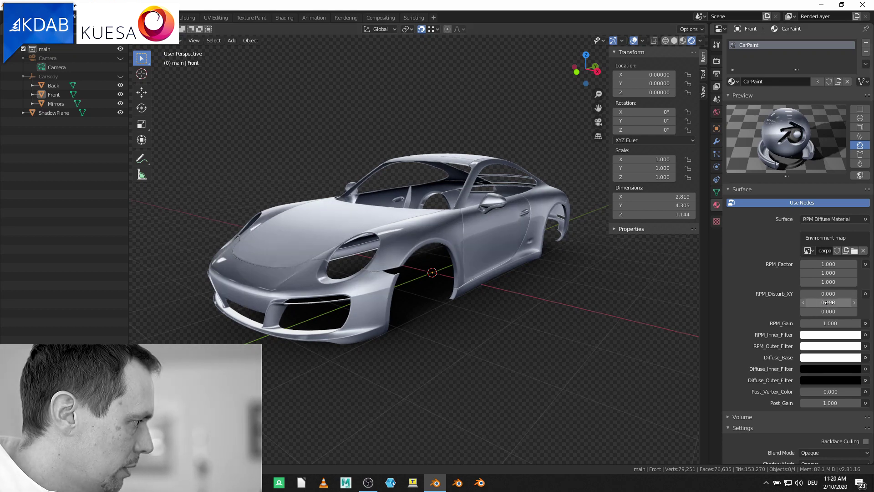
{"action": "left_click", "coordinate": [827, 302]}
{"action": "key", "text": "BackSpace"}
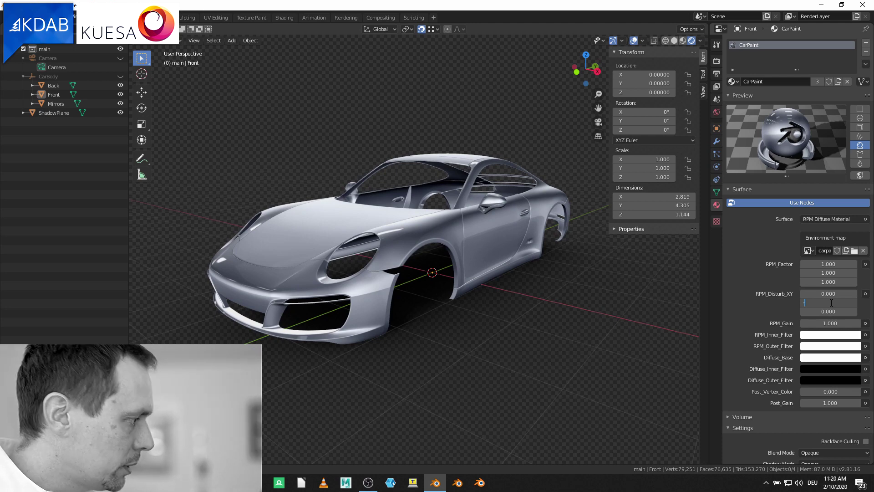
{"action": "type", "text": "-0.1"}
{"action": "key", "text": "Return"}
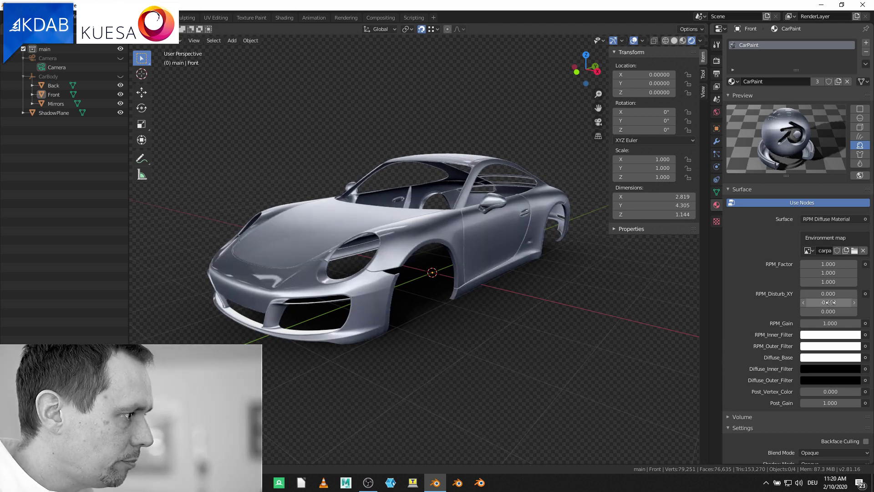
{"action": "key", "text": "ctrl+z"}
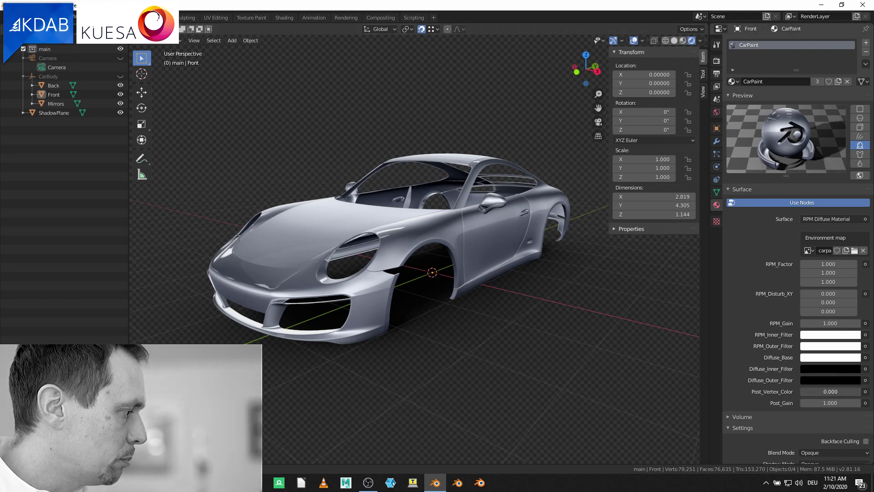
Raise Post_Vertex_Color to 1.000, then enter RPM_Gain 2 and lower it to 1.500.
{"action": "left_click_drag", "start_coordinate": [802, 391], "coordinate": [860, 391]}
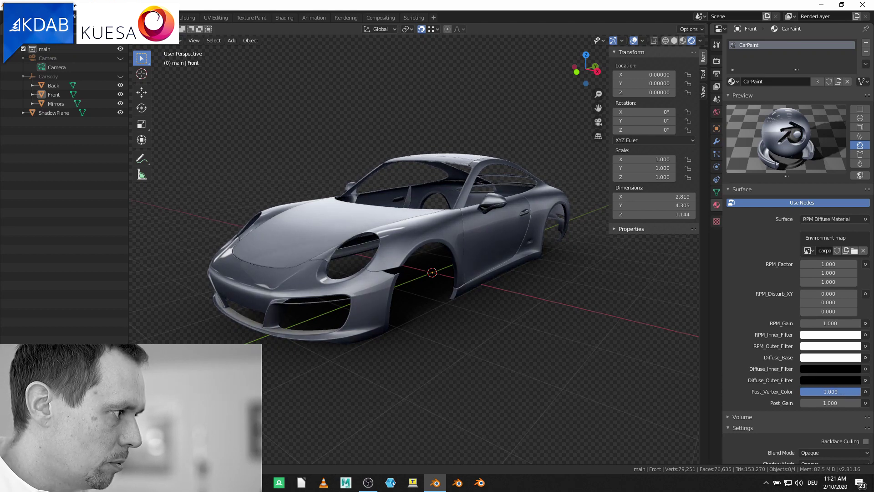
{"action": "mouse_move", "coordinate": [861, 391]}
{"action": "left_mouse_down"}
{"action": "mouse_move", "coordinate": [801, 392]}
{"action": "mouse_move", "coordinate": [860, 391]}
{"action": "left_mouse_up"}
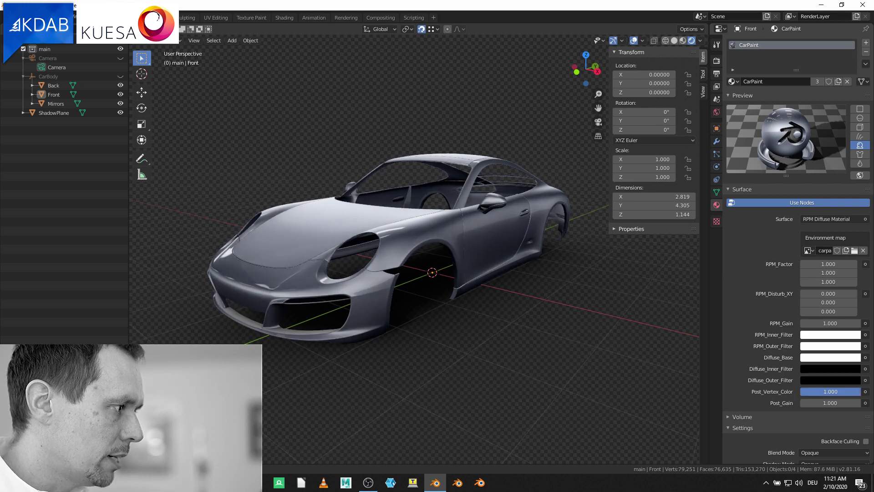
{"action": "left_click", "coordinate": [823, 324]}
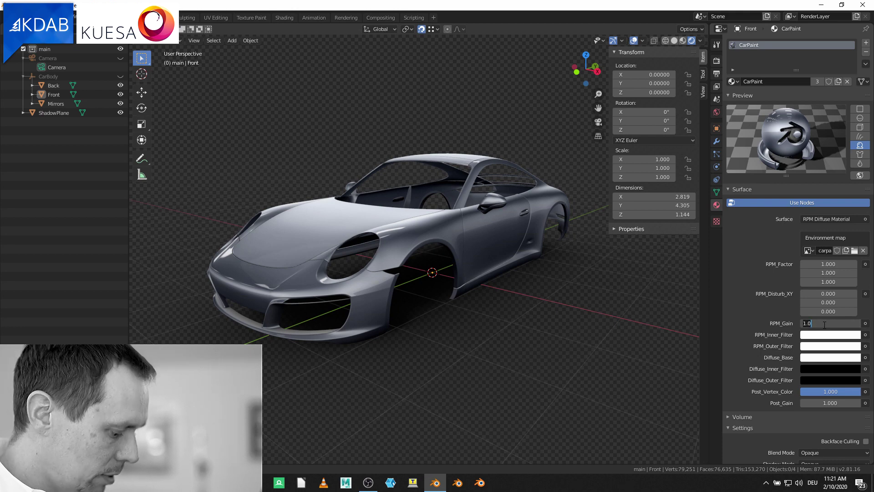
{"action": "key", "text": "BackSpace"}
{"action": "key", "text": "BackSpace"}
{"action": "key", "text": "BackSpace"}
{"action": "type", "text": "2"}
{"action": "key", "text": "Return"}
{"action": "left_click_drag", "start_coordinate": [823, 324], "coordinate": [801, 324]}
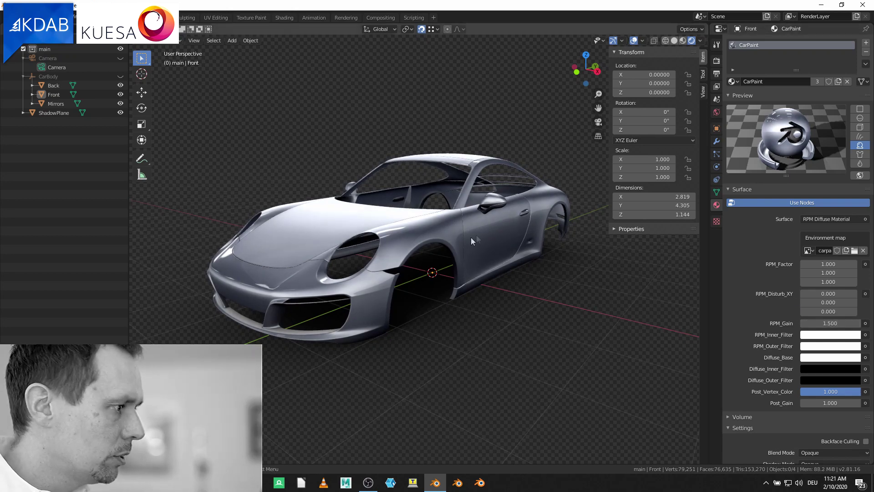
{"action": "middle_click_drag", "start_coordinate": [470, 236], "coordinate": [458, 235]}
{"action": "middle_click_drag", "start_coordinate": [575, 274], "coordinate": [523, 279]}
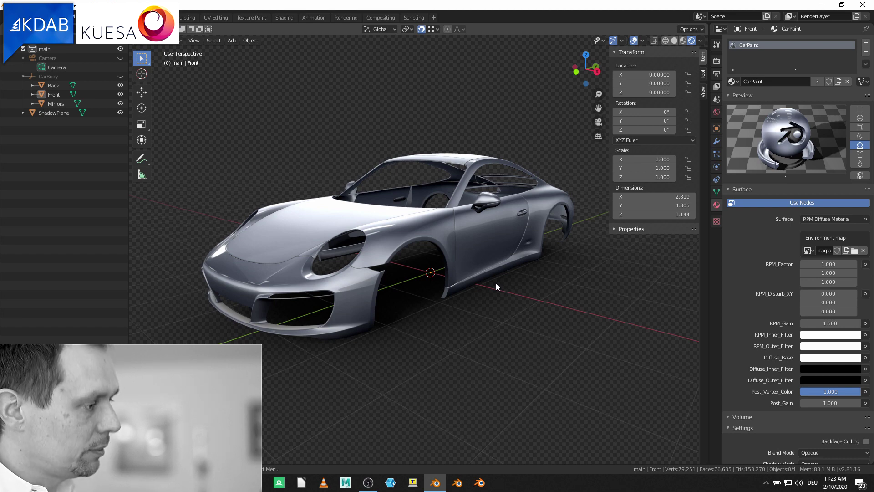
Drop RPM_Inner_Filter's HSV value to 0 and view the near-black car from several angles.
{"action": "middle_click_drag", "start_coordinate": [496, 286], "coordinate": [529, 288]}
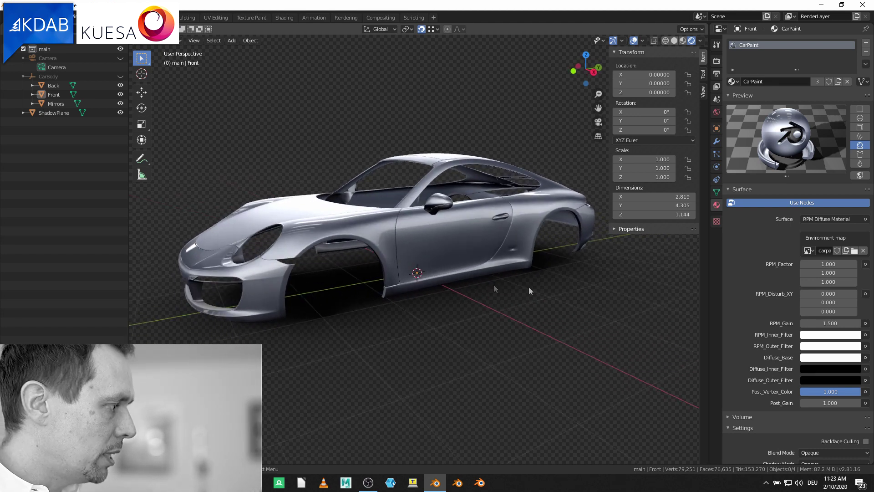
{"action": "left_click", "coordinate": [810, 338]}
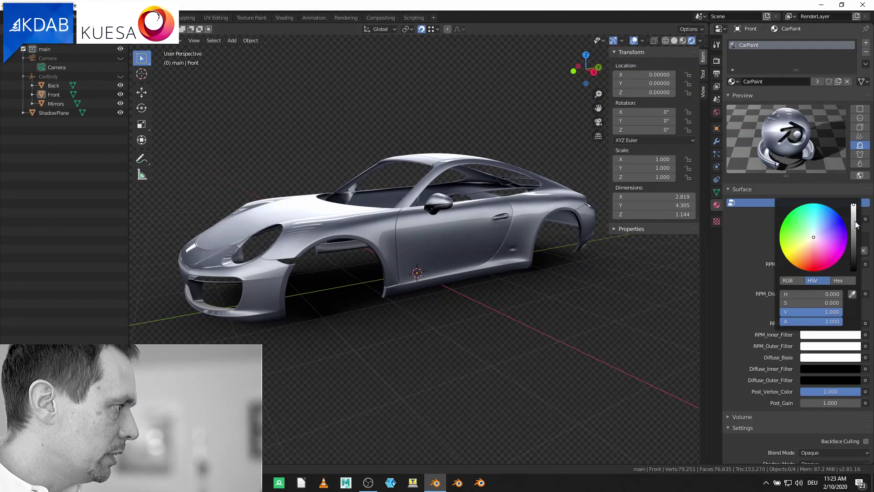
{"action": "left_click_drag", "start_coordinate": [854, 228], "coordinate": [853, 270]}
{"action": "mouse_move", "coordinate": [544, 283]}
{"action": "middle_mouse_down"}
{"action": "mouse_move", "coordinate": [522, 279]}
{"action": "mouse_move", "coordinate": [548, 278]}
{"action": "mouse_move", "coordinate": [540, 298]}
{"action": "mouse_move", "coordinate": [499, 284]}
{"action": "mouse_move", "coordinate": [501, 267]}
{"action": "mouse_move", "coordinate": [536, 269]}
{"action": "mouse_move", "coordinate": [545, 281]}
{"action": "mouse_move", "coordinate": [519, 285]}
{"action": "mouse_move", "coordinate": [538, 285]}
{"action": "middle_mouse_up"}
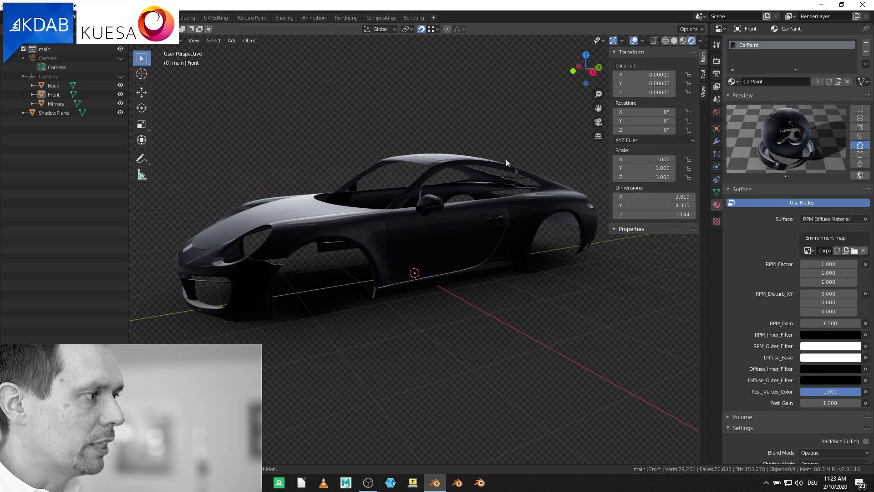
{"action": "middle_click_drag", "start_coordinate": [506, 159], "coordinate": [434, 249]}
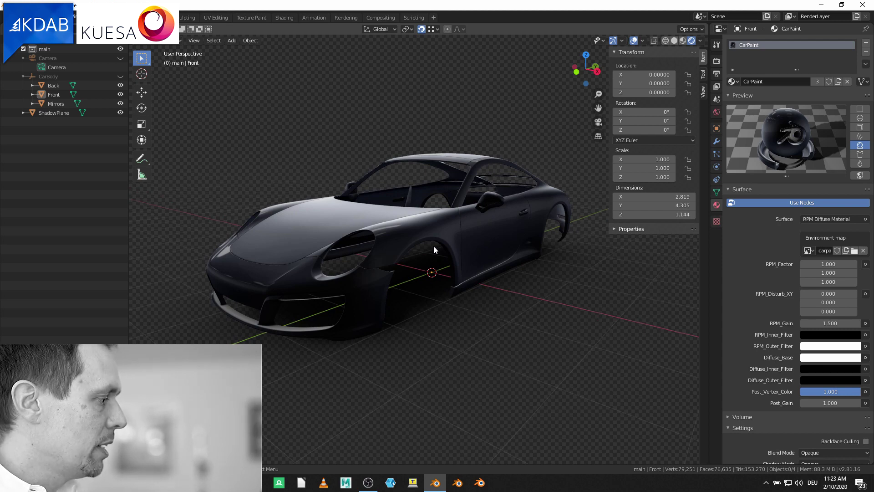
{"action": "middle_click_drag", "start_coordinate": [433, 249], "coordinate": [490, 299]}
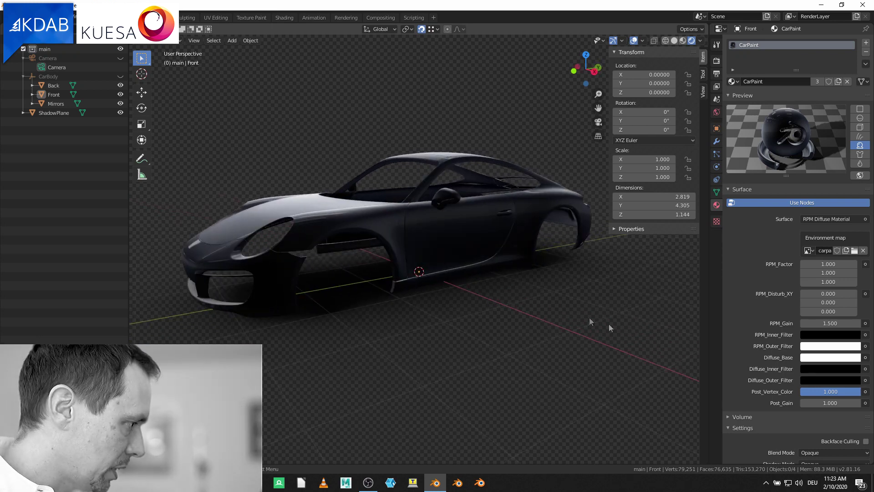
Set Diffuse_Outer_Filter to a full-brightness, fully saturated red.
{"action": "left_click", "coordinate": [815, 380]}
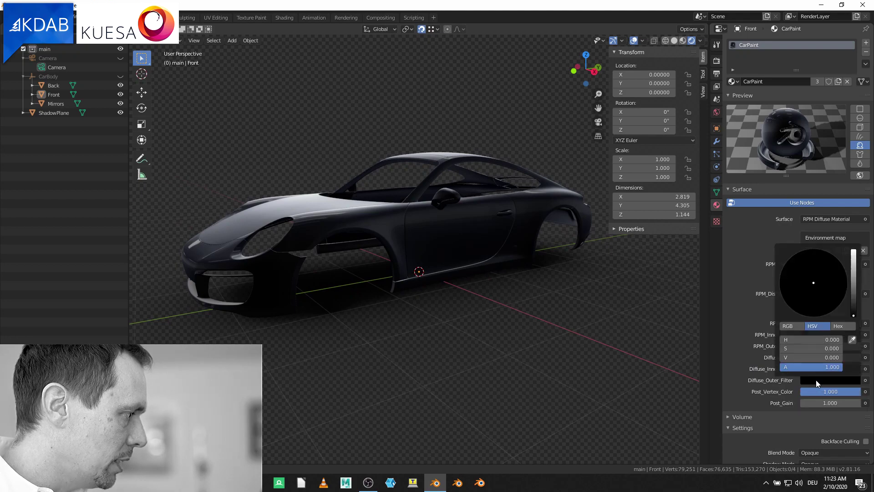
{"action": "left_click_drag", "start_coordinate": [854, 311], "coordinate": [854, 251]}
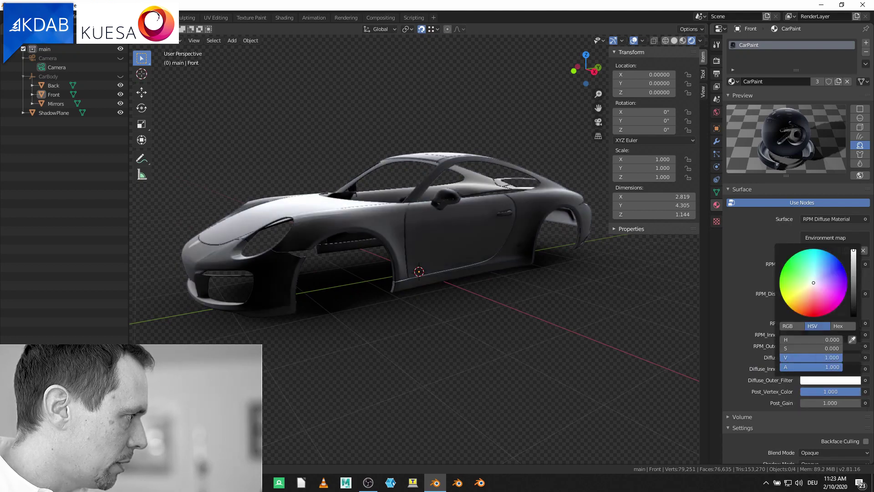
{"action": "left_click", "coordinate": [808, 311]}
{"action": "left_click_drag", "start_coordinate": [808, 311], "coordinate": [815, 316]}
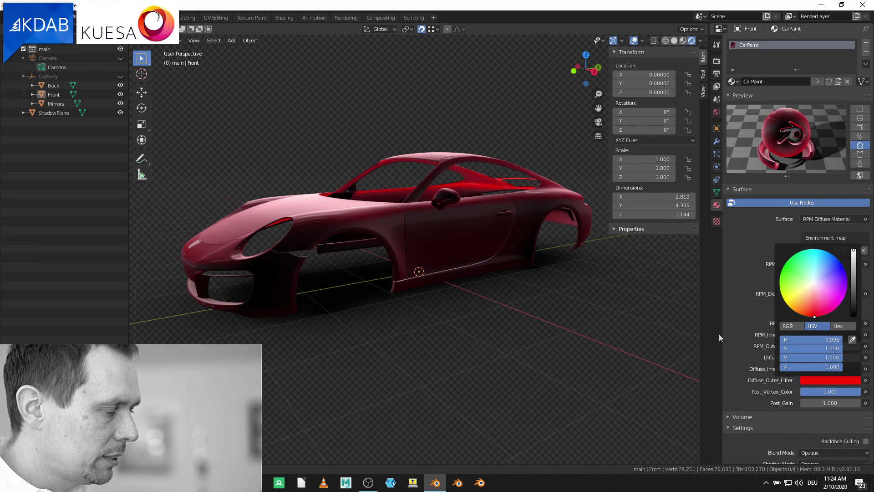
{"action": "middle_click_drag", "start_coordinate": [450, 307], "coordinate": [459, 304]}
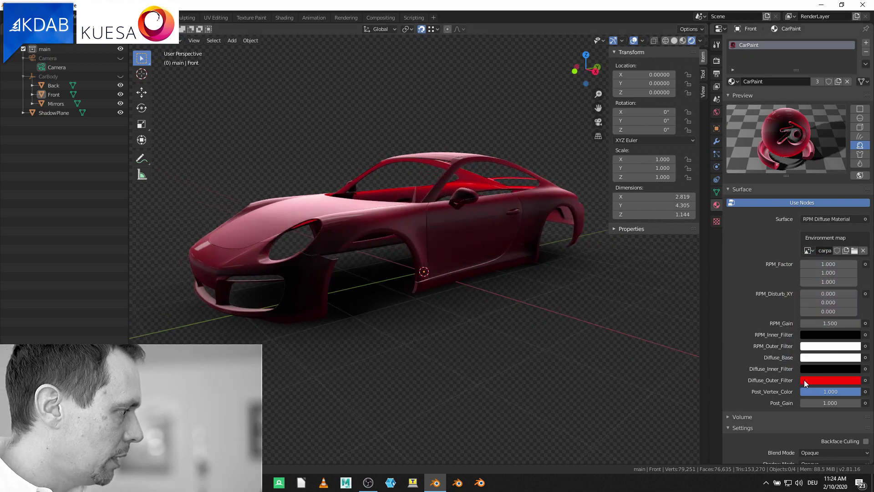
Copy the red onto Diffuse_Inner_Filter and darken it, viewing the glossy red car.
{"action": "left_click_drag", "start_coordinate": [811, 370], "coordinate": [809, 346]}
{"action": "left_click", "coordinate": [811, 369]}
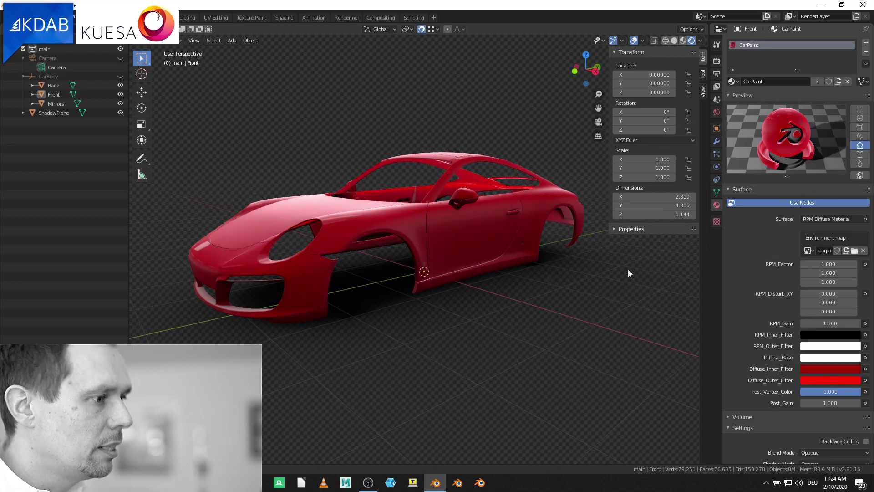
{"action": "middle_click_drag", "start_coordinate": [627, 269], "coordinate": [448, 285]}
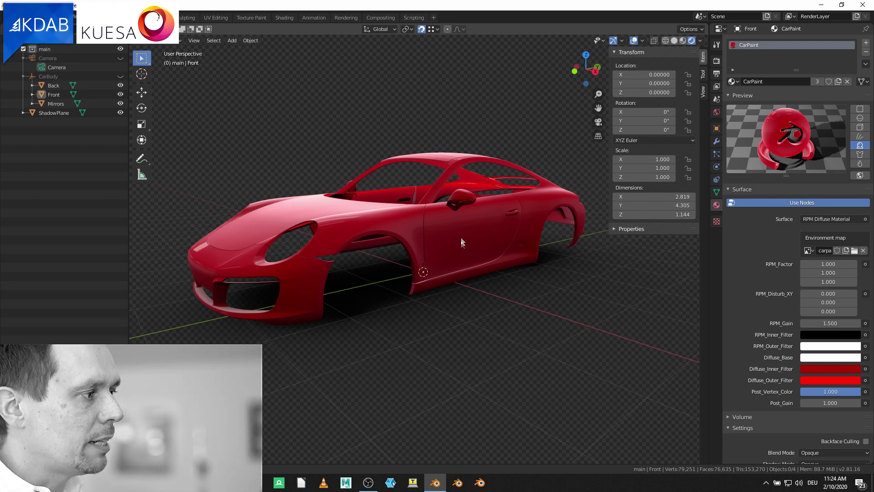
{"action": "mouse_move", "coordinate": [459, 238]}
{"action": "middle_mouse_down"}
{"action": "mouse_move", "coordinate": [455, 293]}
{"action": "mouse_move", "coordinate": [464, 287]}
{"action": "mouse_move", "coordinate": [462, 254]}
{"action": "middle_mouse_up"}
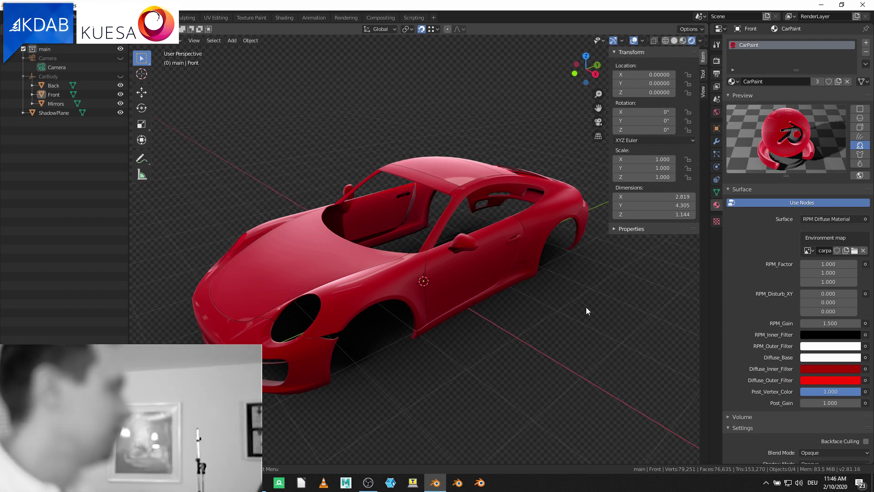
Reset RPM_Gain to 1, both diffuse filters to black and Post_Vertex_Color to 0.000.
{"action": "left_click", "coordinate": [830, 323]}
{"action": "type", "text": "1"}
{"action": "key", "text": "Return"}
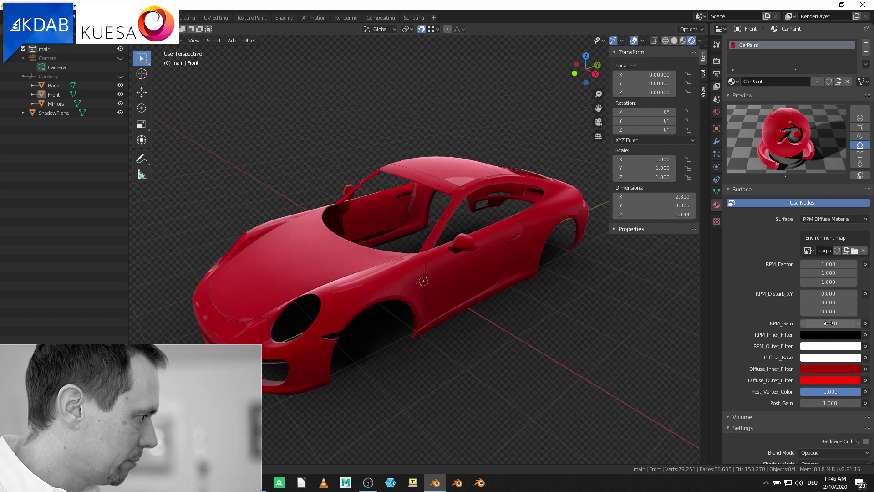
{"action": "left_click_drag", "start_coordinate": [832, 369], "coordinate": [832, 380]}
{"action": "mouse_move", "coordinate": [829, 336]}
{"action": "left_mouse_down"}
{"action": "mouse_move", "coordinate": [831, 379]}
{"action": "mouse_move", "coordinate": [830, 335]}
{"action": "left_mouse_up"}
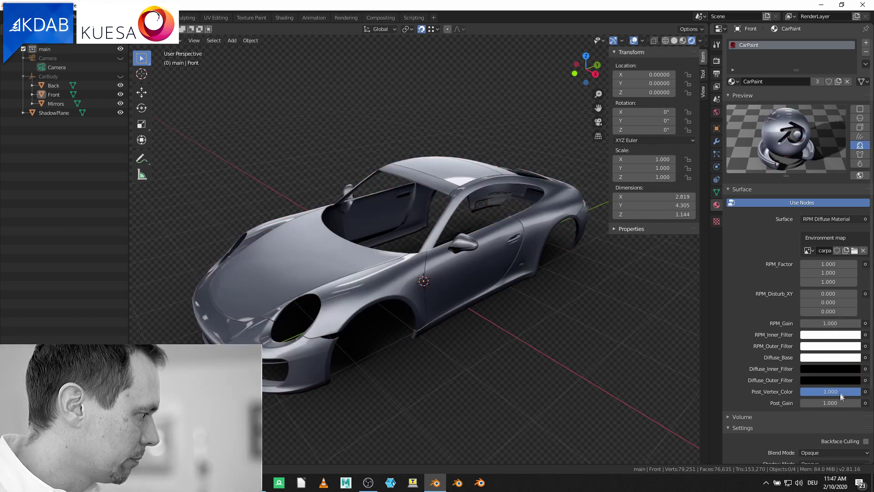
{"action": "left_click_drag", "start_coordinate": [840, 394], "coordinate": [794, 389]}
Load cap_black-clear.jpg as the environment map and inspect the reflections.
{"action": "left_click", "coordinate": [855, 250]}
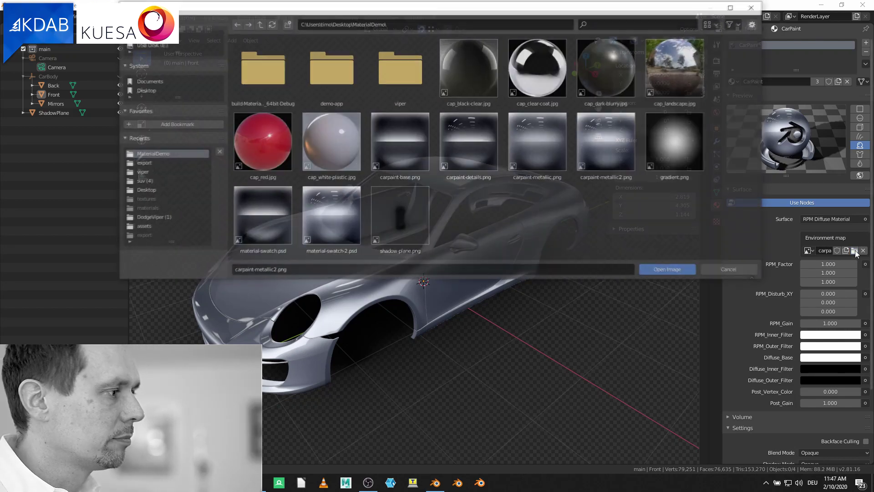
{"action": "double_click", "coordinate": [474, 68]}
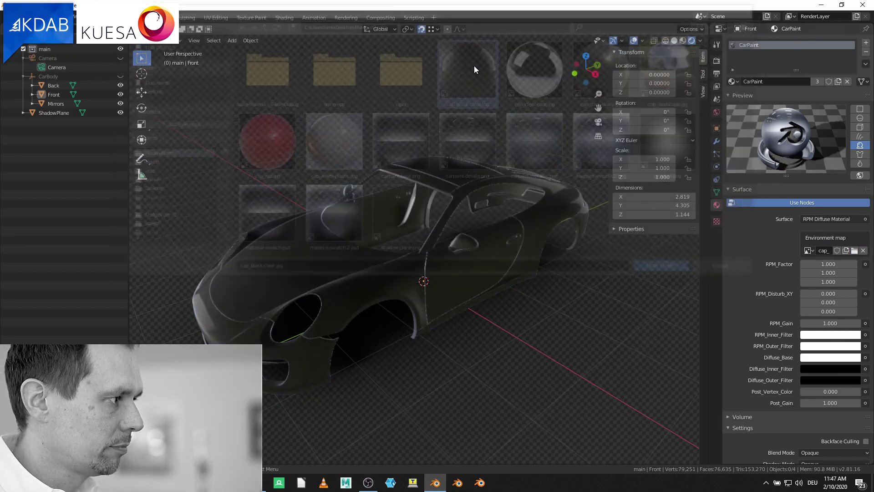
{"action": "middle_click_drag", "start_coordinate": [531, 257], "coordinate": [568, 247]}
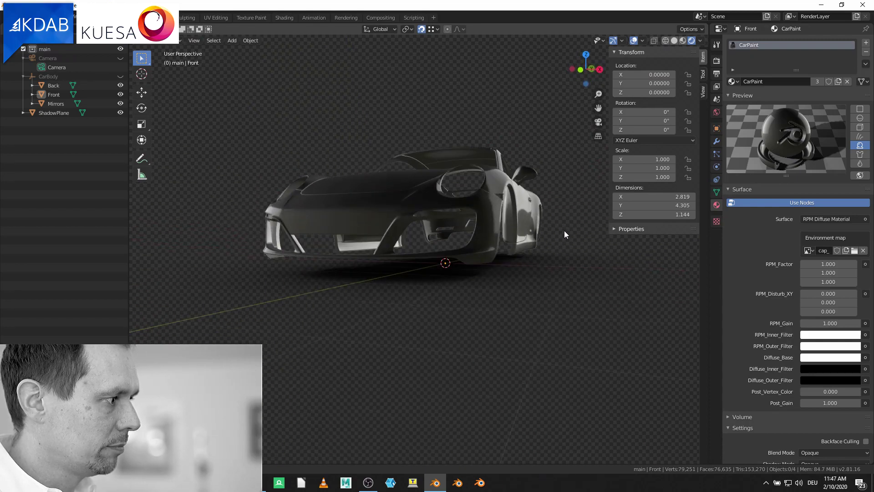
{"action": "middle_click_drag", "start_coordinate": [565, 231], "coordinate": [538, 253]}
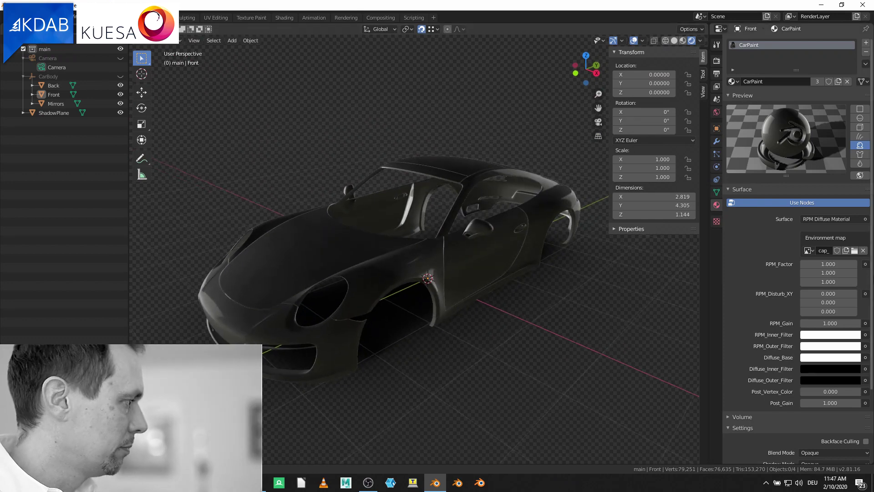
Switch the environment map to cap_dark-blurry.jpg for a soft dark-grey finish.
{"action": "left_click", "coordinate": [854, 250]}
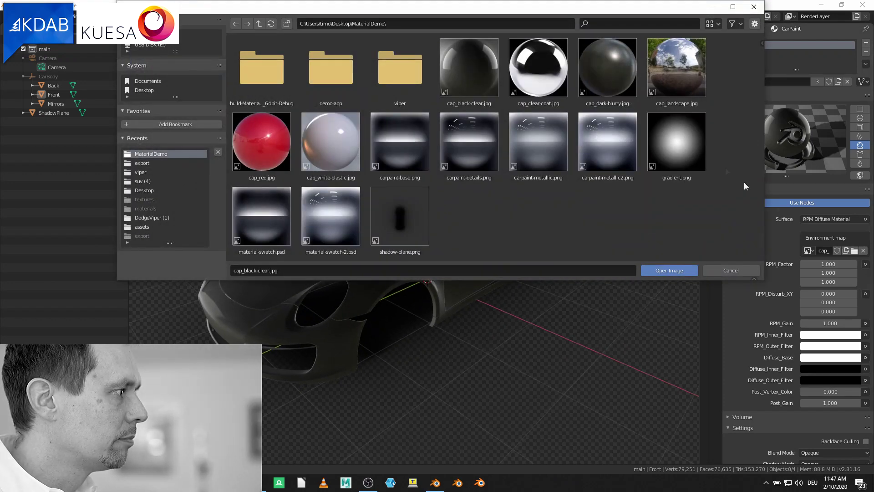
{"action": "double_click", "coordinate": [613, 67]}
{"action": "middle_click_drag", "start_coordinate": [549, 232], "coordinate": [496, 233]}
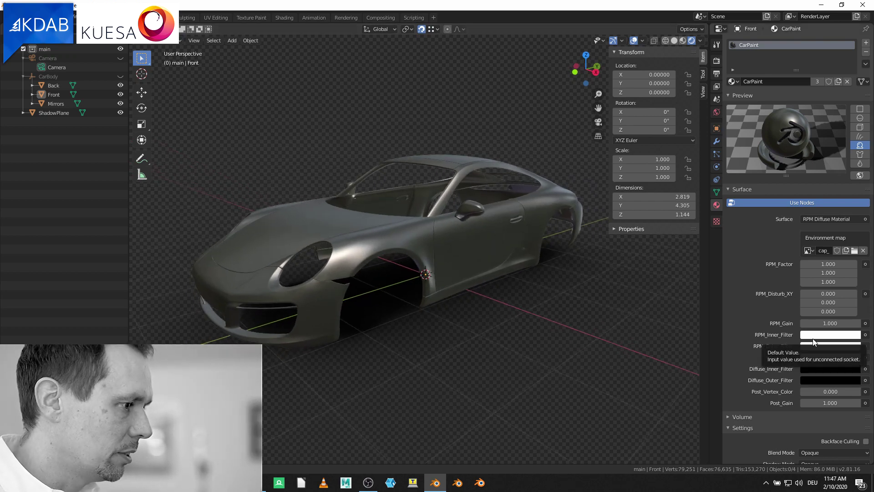
Try a light-blue RPM_Inner_Filter, undo it back to white, and browse for an environment image.
{"action": "left_click", "coordinate": [828, 337]}
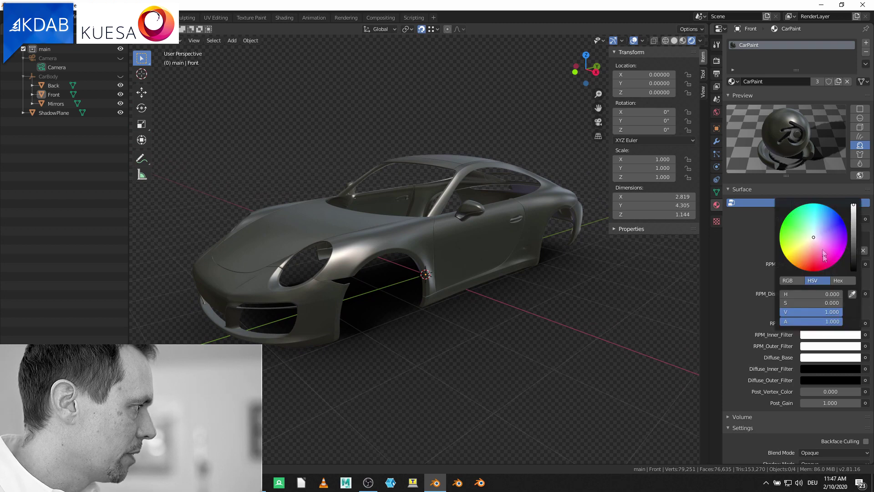
{"action": "mouse_move", "coordinate": [824, 234]}
{"action": "left_mouse_down"}
{"action": "mouse_move", "coordinate": [822, 223]}
{"action": "mouse_move", "coordinate": [827, 249]}
{"action": "mouse_move", "coordinate": [808, 235]}
{"action": "mouse_move", "coordinate": [821, 226]}
{"action": "left_mouse_up"}
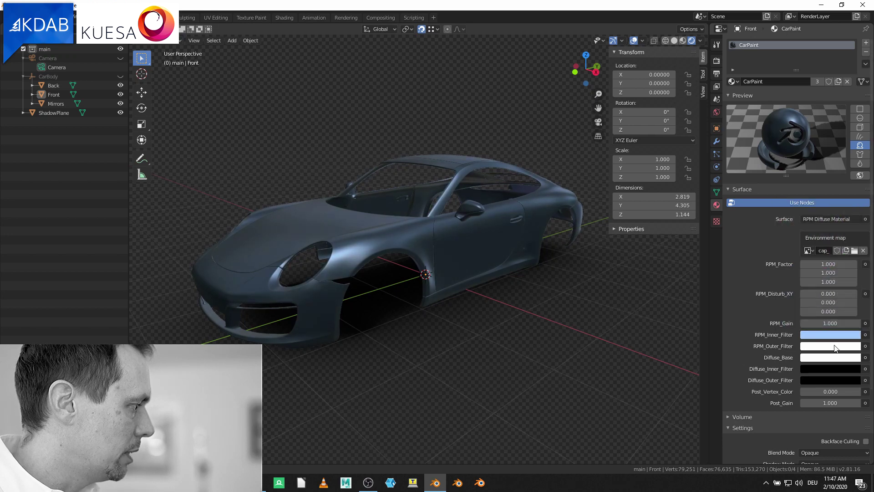
{"action": "key", "text": "ctrl+z"}
{"action": "middle_click_drag", "start_coordinate": [515, 266], "coordinate": [531, 268]}
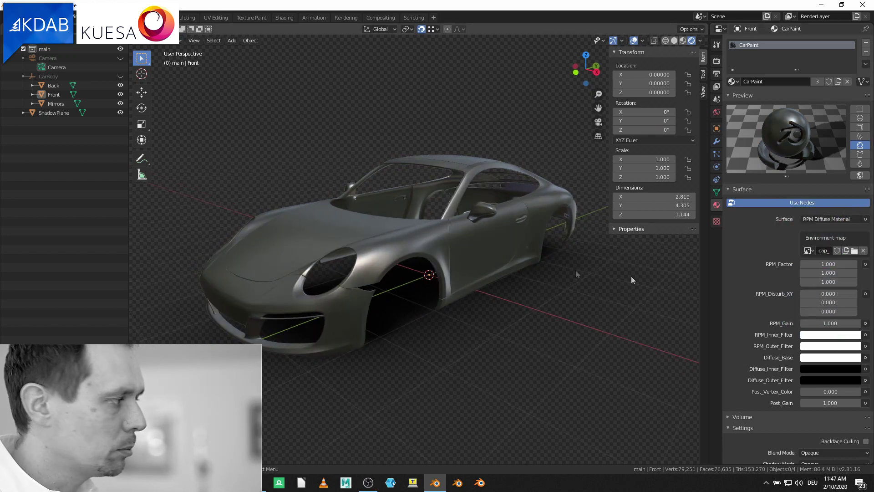
{"action": "left_click", "coordinate": [855, 251]}
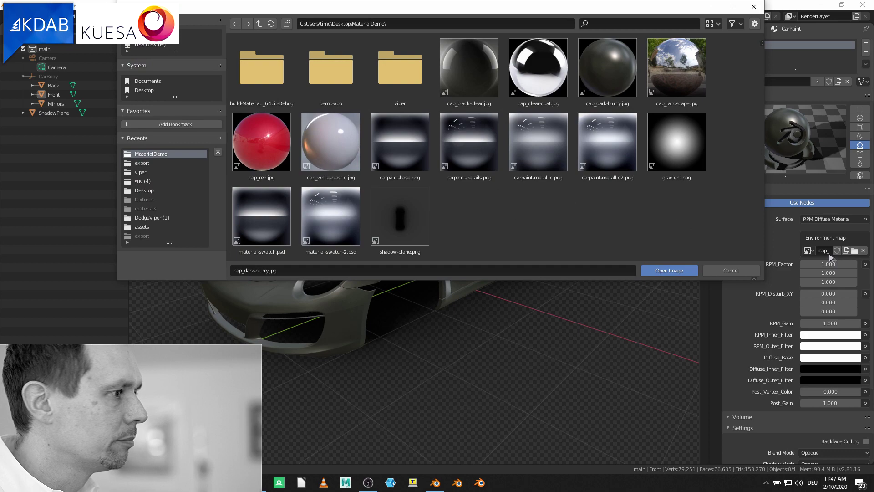
Load cap_red.jpg as the environment map and raise Post_Vertex_Color to 1.000.
{"action": "double_click", "coordinate": [264, 130]}
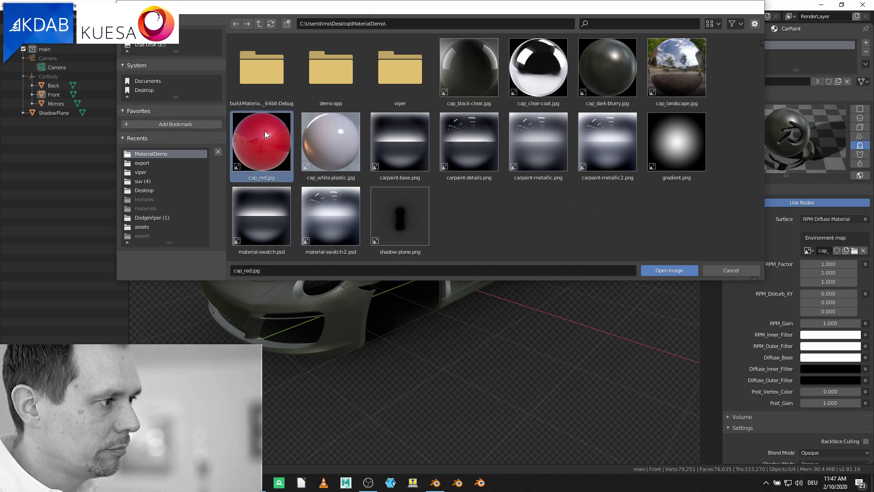
{"action": "mouse_move", "coordinate": [522, 260]}
{"action": "middle_mouse_down"}
{"action": "mouse_move", "coordinate": [526, 285]}
{"action": "mouse_move", "coordinate": [499, 354]}
{"action": "mouse_move", "coordinate": [412, 298]}
{"action": "mouse_move", "coordinate": [507, 263]}
{"action": "mouse_move", "coordinate": [532, 268]}
{"action": "middle_mouse_up"}
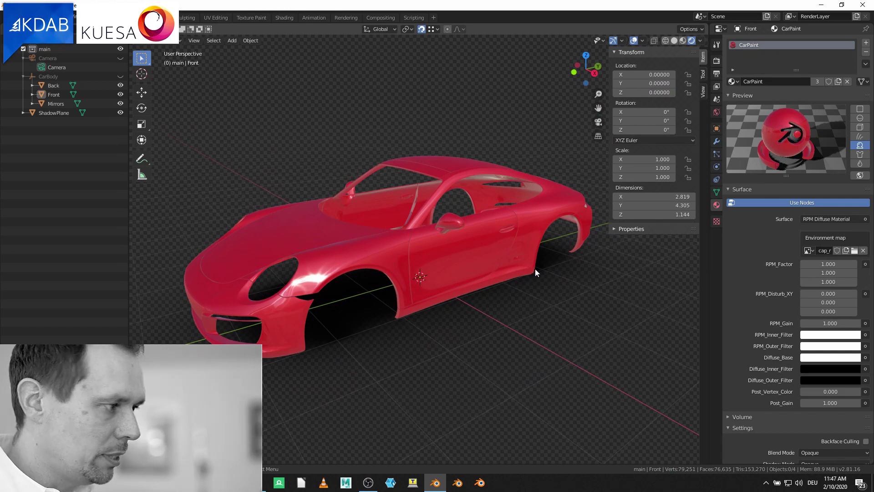
{"action": "left_click_drag", "start_coordinate": [817, 392], "coordinate": [860, 392]}
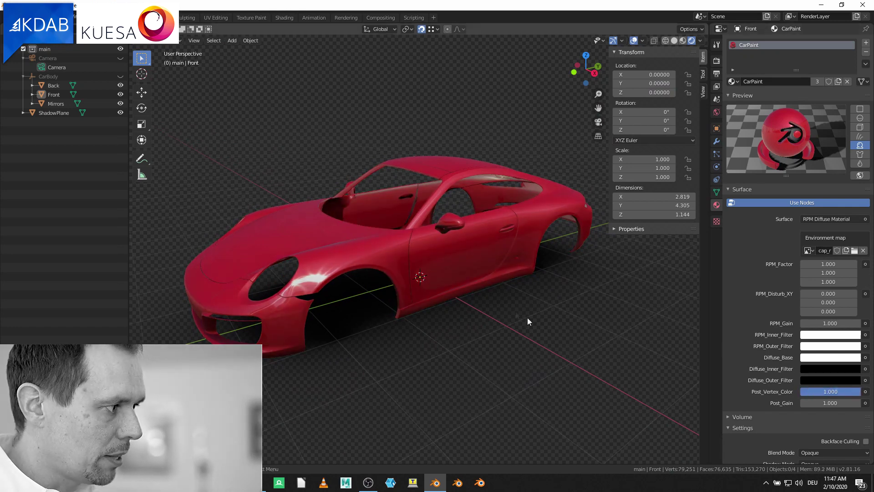
{"action": "middle_click_drag", "start_coordinate": [527, 318], "coordinate": [519, 299]}
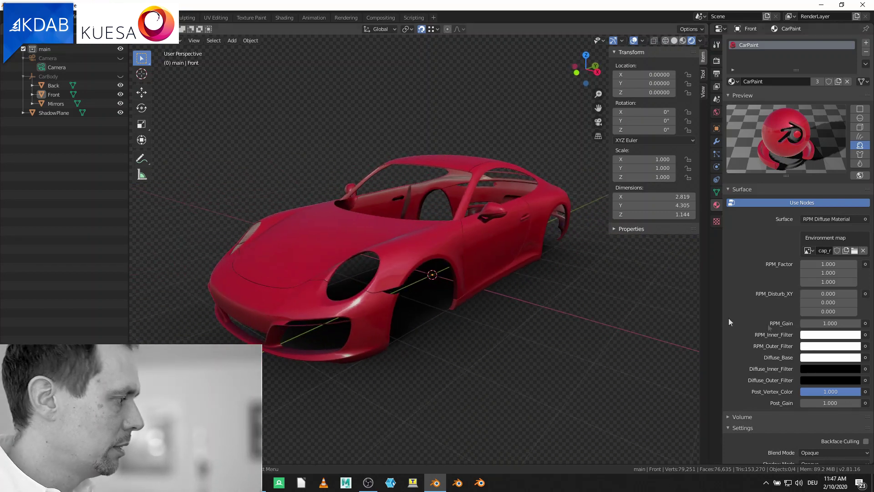
Load cap_white-plastic.jpg as the environment map, keeping Post_Vertex_Color at 1.000.
{"action": "left_click", "coordinate": [855, 250]}
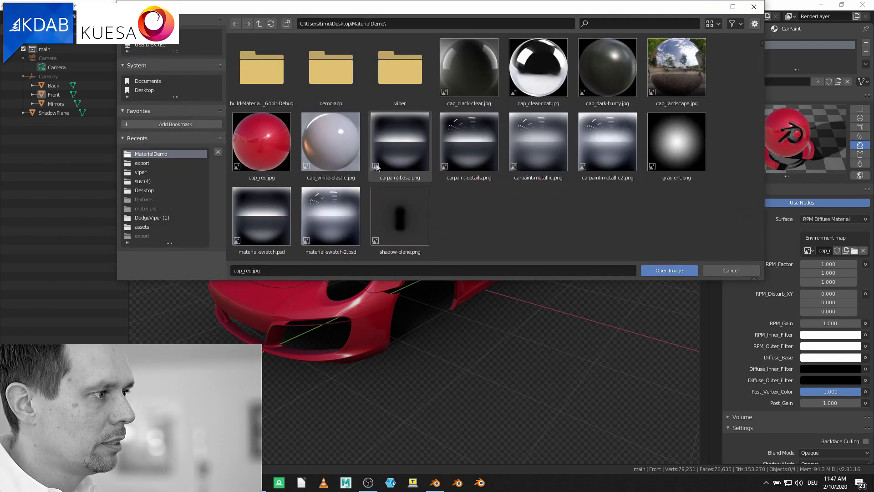
{"action": "double_click", "coordinate": [337, 147]}
{"action": "mouse_move", "coordinate": [497, 278]}
{"action": "middle_mouse_down"}
{"action": "mouse_move", "coordinate": [448, 296]}
{"action": "mouse_move", "coordinate": [371, 287]}
{"action": "mouse_move", "coordinate": [501, 283]}
{"action": "middle_mouse_up"}
{"action": "mouse_move", "coordinate": [842, 392]}
{"action": "left_mouse_down"}
{"action": "mouse_move", "coordinate": [831, 391]}
{"action": "mouse_move", "coordinate": [842, 392]}
{"action": "left_mouse_up"}
{"action": "mouse_move", "coordinate": [426, 304]}
{"action": "middle_mouse_down"}
{"action": "mouse_move", "coordinate": [400, 296]}
{"action": "mouse_move", "coordinate": [536, 277]}
{"action": "mouse_move", "coordinate": [498, 271]}
{"action": "middle_mouse_up"}
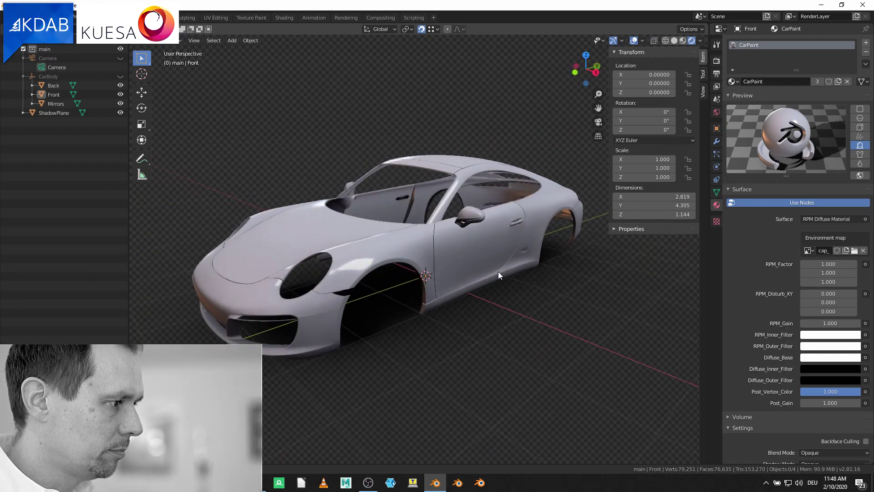
Switch the environment map to cap_landscape.jpg and view the chrome-like car.
{"action": "left_click", "coordinate": [855, 251]}
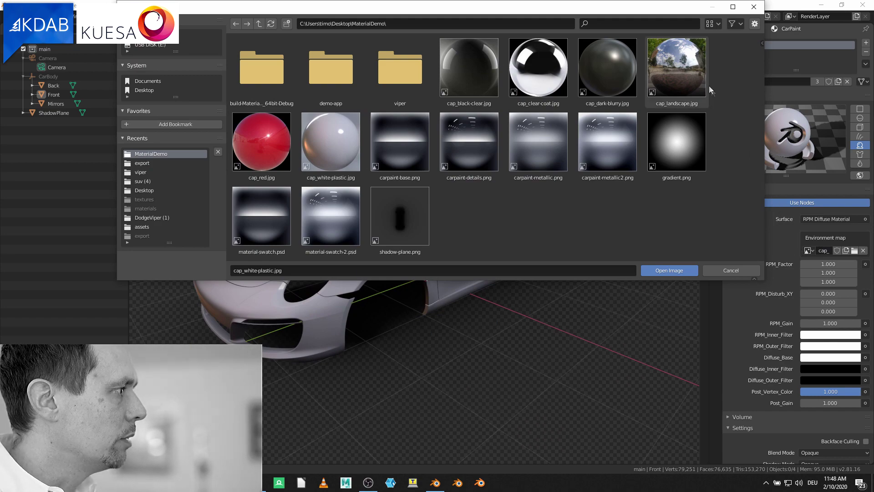
{"action": "left_click", "coordinate": [681, 62]}
{"action": "left_click", "coordinate": [662, 272]}
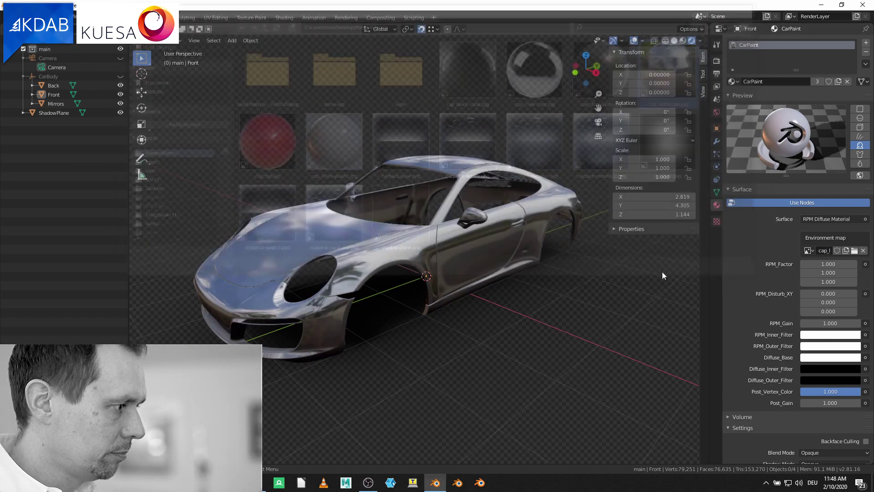
{"action": "middle_click_drag", "start_coordinate": [477, 288], "coordinate": [465, 294]}
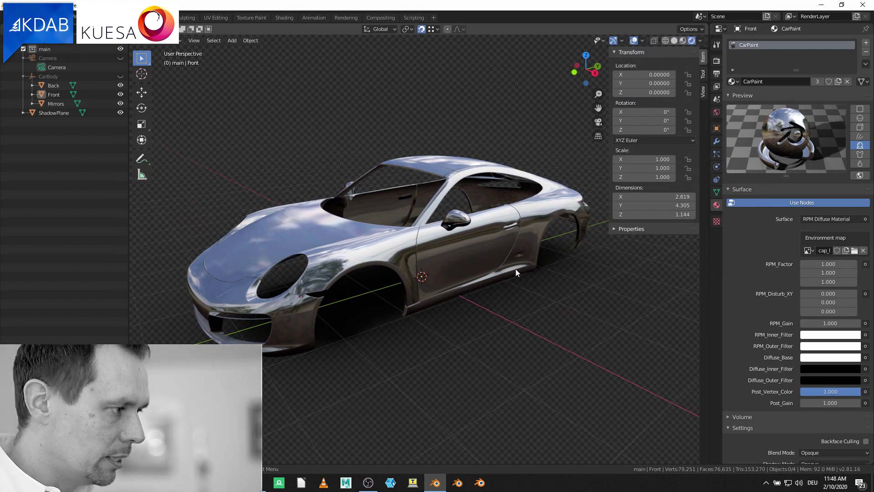
Set RPM_Inner_Filter to black so the chrome car turns dark, then bring up Diffuse_Outer_Filter's colour.
{"action": "middle_click_drag", "start_coordinate": [517, 272], "coordinate": [494, 301]}
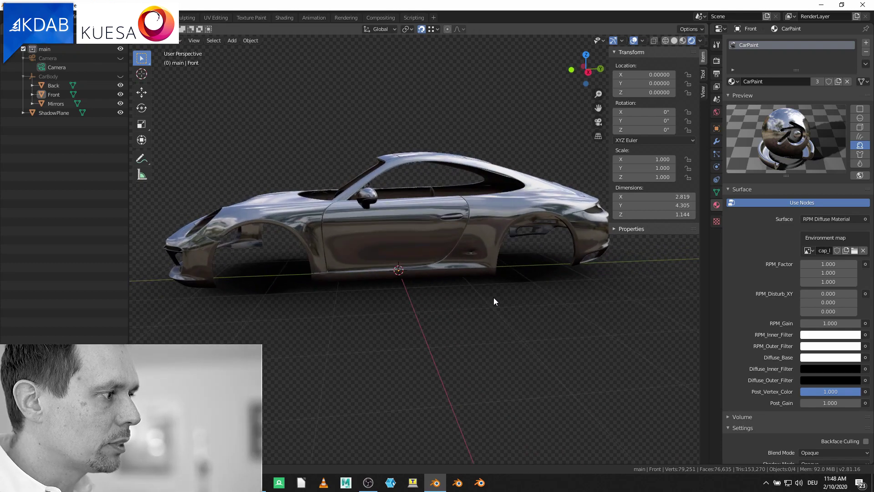
{"action": "left_click", "coordinate": [830, 335]}
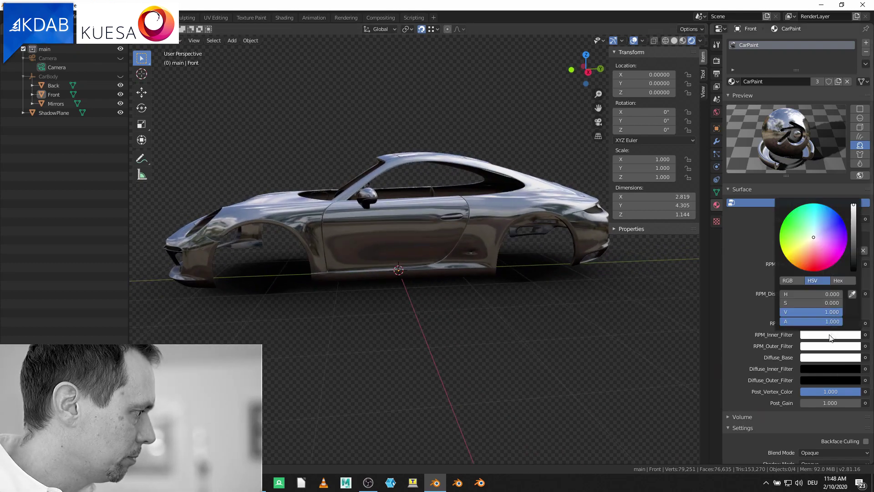
{"action": "left_click_drag", "start_coordinate": [854, 209], "coordinate": [854, 271]}
{"action": "middle_click_drag", "start_coordinate": [457, 211], "coordinate": [497, 225]}
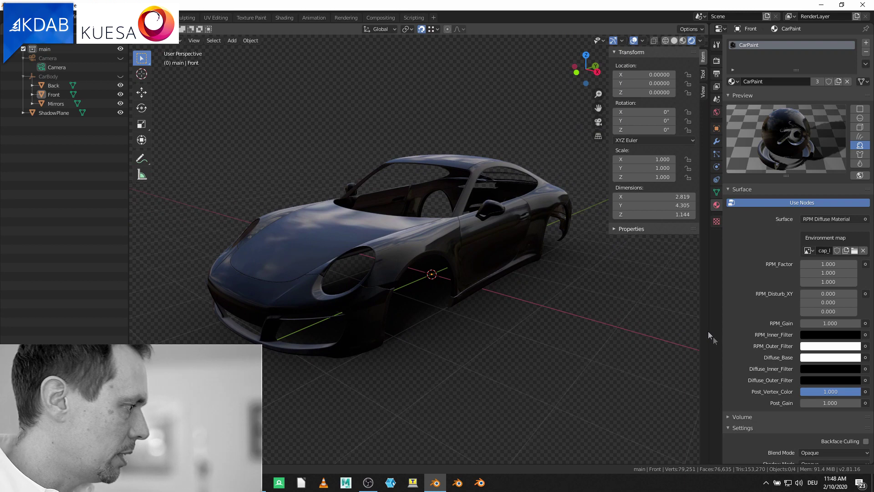
{"action": "left_click", "coordinate": [825, 379]}
Tint Diffuse_Outer_Filter a bright, saturated cyan-blue.
{"action": "left_click_drag", "start_coordinate": [841, 267], "coordinate": [822, 252]}
{"action": "left_click", "coordinate": [854, 252]}
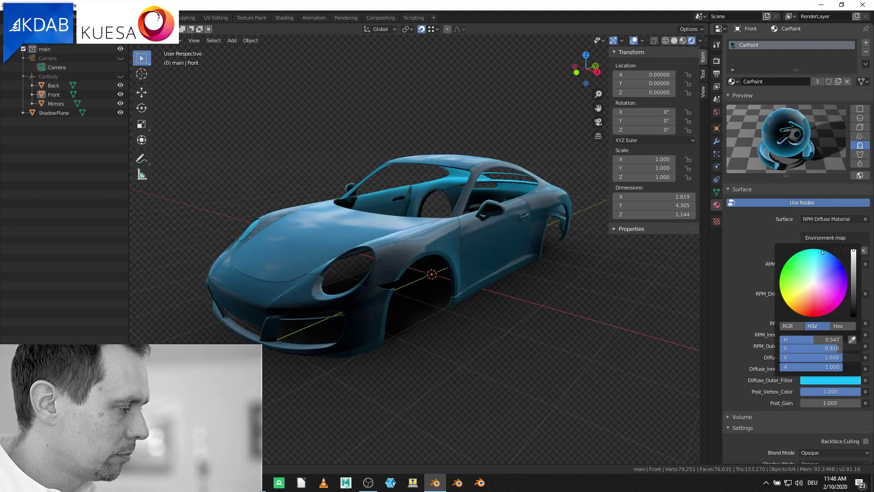
{"action": "middle_click_drag", "start_coordinate": [514, 292], "coordinate": [482, 287]}
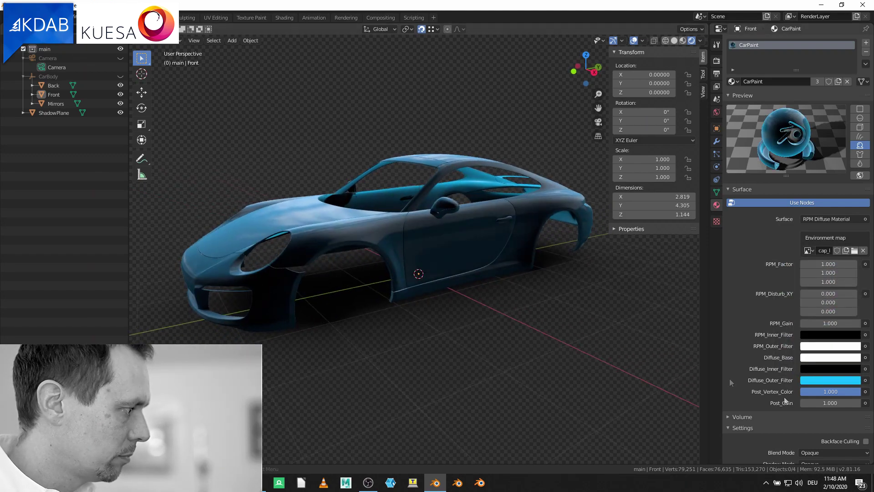
Copy the blue into Diffuse_Inner_Filter and lower its brightness to 0.593 for a dark teal.
{"action": "left_click_drag", "start_coordinate": [825, 383], "coordinate": [823, 369]}
{"action": "left_click", "coordinate": [824, 369]}
{"action": "left_click_drag", "start_coordinate": [853, 250], "coordinate": [854, 264]}
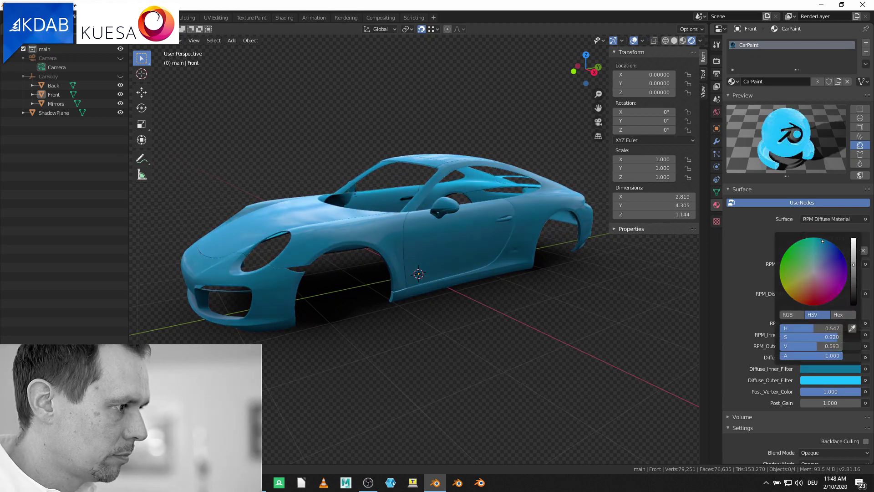
{"action": "middle_click_drag", "start_coordinate": [364, 266], "coordinate": [408, 287]}
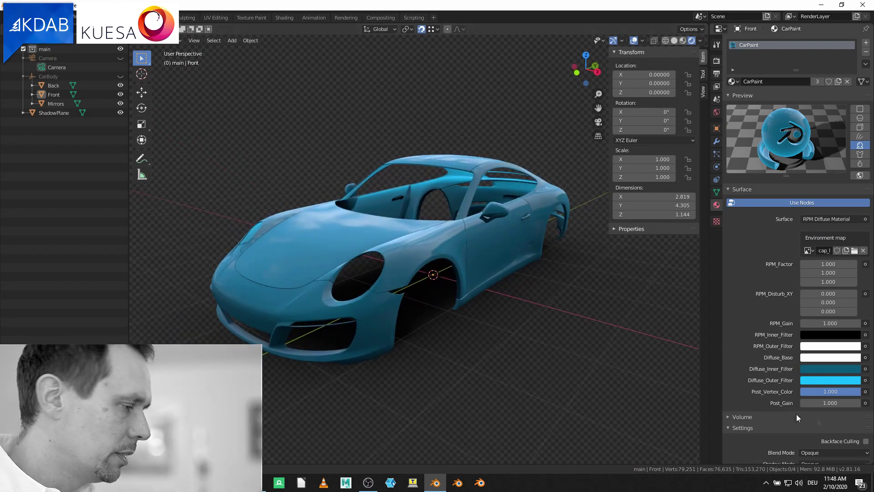
Raise Post_Gain to 1.500 and orbit around the brighter blue car.
{"action": "middle_click_drag", "start_coordinate": [516, 279], "coordinate": [502, 275]}
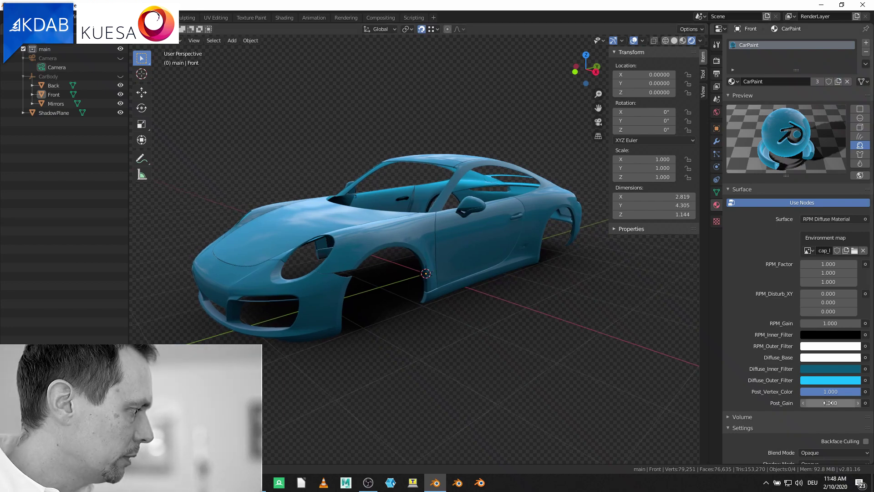
{"action": "left_click_drag", "start_coordinate": [827, 402], "coordinate": [842, 402]}
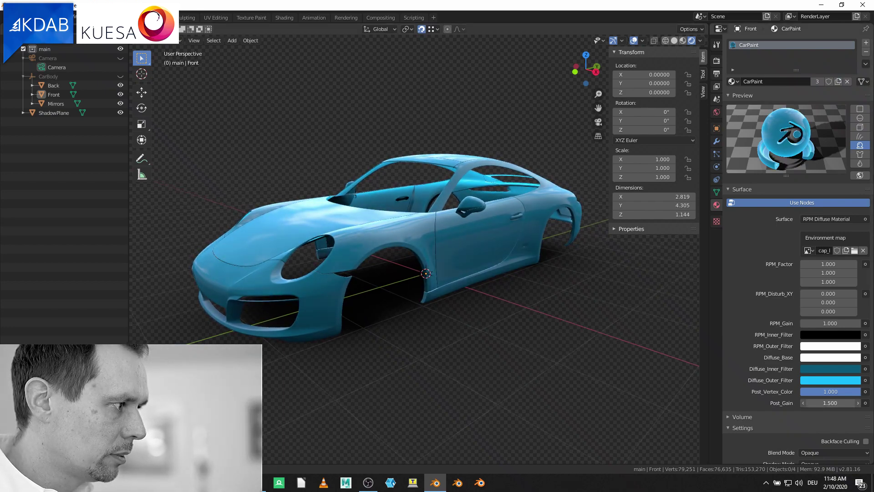
{"action": "mouse_move", "coordinate": [400, 328]}
{"action": "middle_mouse_down"}
{"action": "mouse_move", "coordinate": [287, 376]}
{"action": "mouse_move", "coordinate": [321, 354]}
{"action": "mouse_move", "coordinate": [390, 335]}
{"action": "middle_mouse_up"}
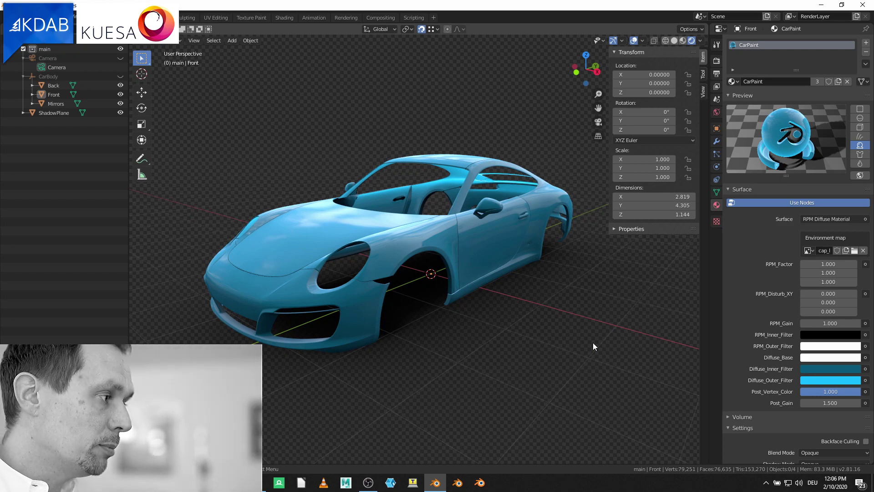
Open the recent silver car scene and switch the viewport to Rendered shading.
{"action": "left_click", "coordinate": [18, 17]}
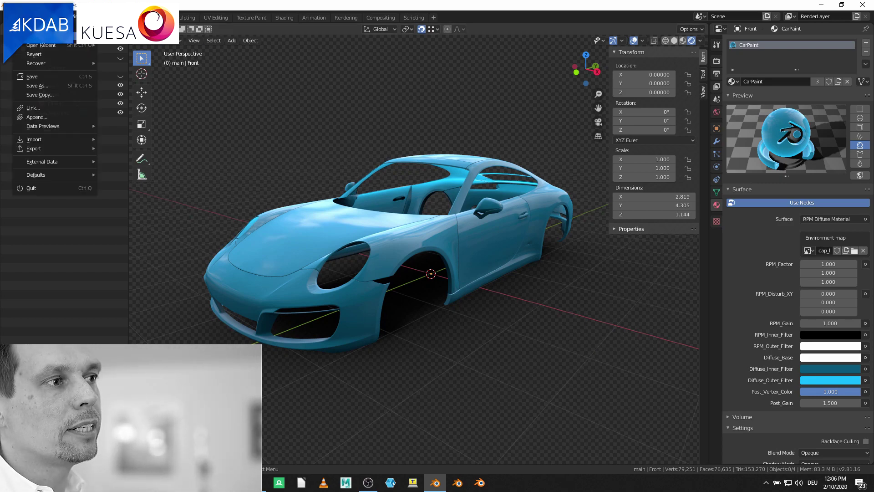
{"action": "mouse_move", "coordinate": [28, 48]}
{"action": "left_click", "coordinate": [155, 55]}
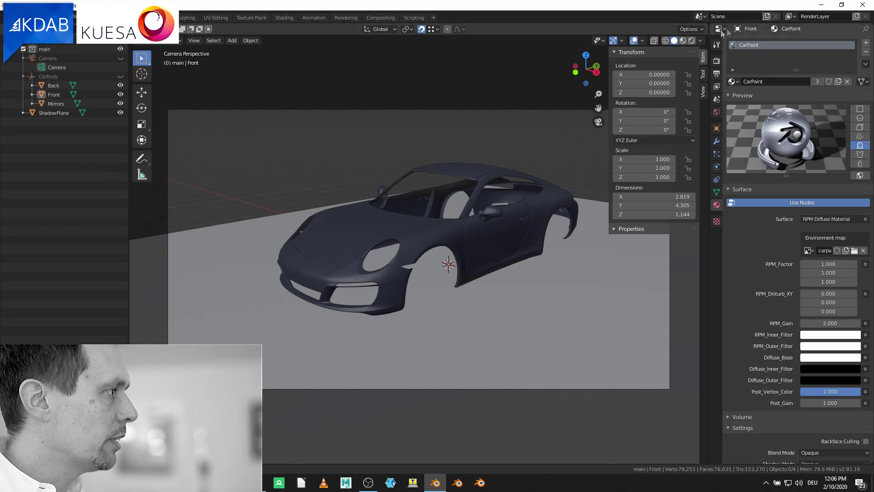
{"action": "left_click", "coordinate": [691, 40]}
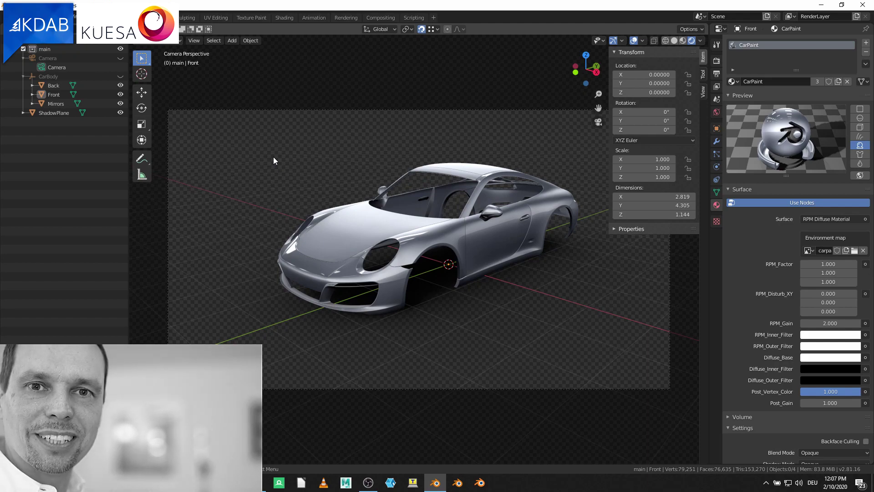
Export the scene as glTF 2.0 to demo-app/assets/car.gltf with cameras included.
{"action": "left_click", "coordinate": [18, 17]}
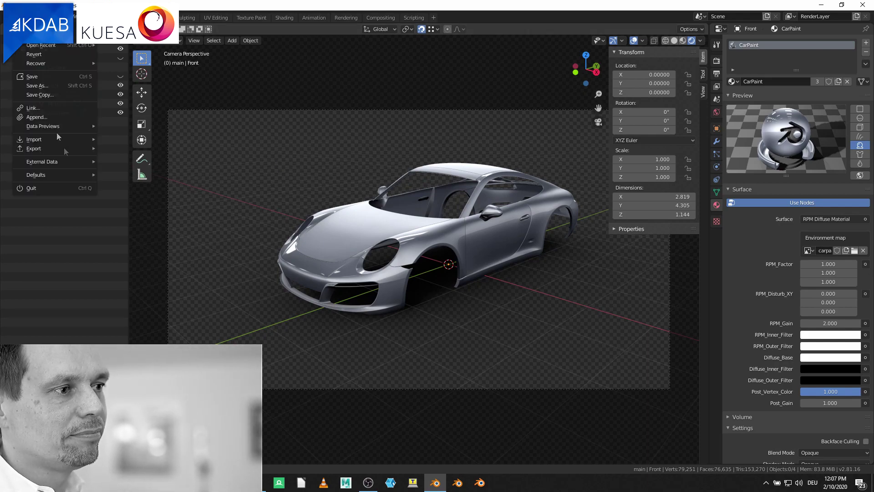
{"action": "mouse_move", "coordinate": [71, 150]}
{"action": "left_click", "coordinate": [168, 220]}
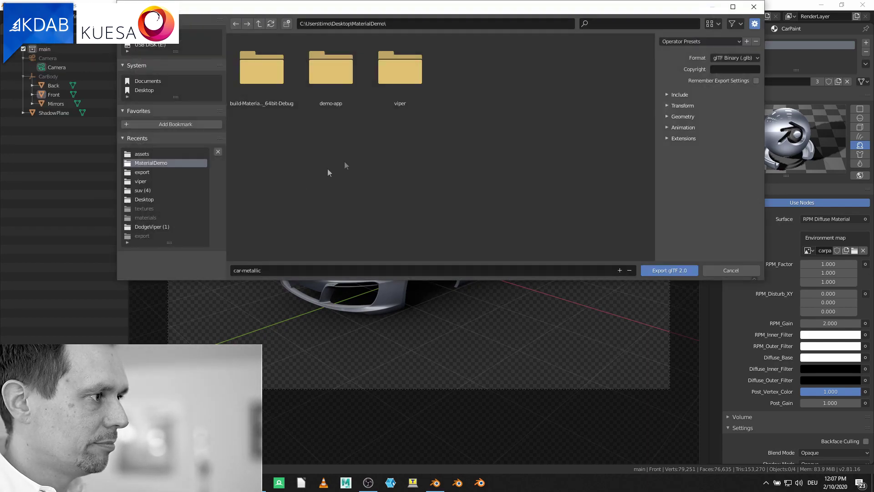
{"action": "double_click", "coordinate": [342, 91]}
{"action": "double_click", "coordinate": [262, 71]}
{"action": "left_click", "coordinate": [262, 71]}
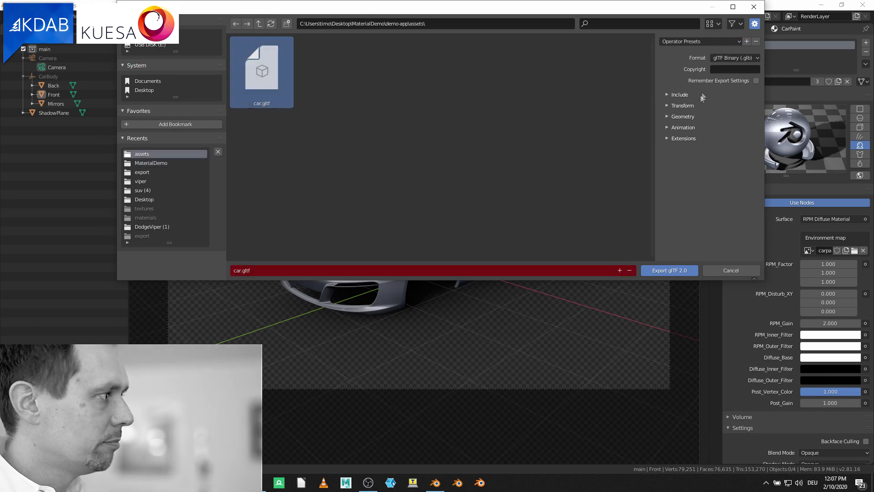
{"action": "left_click", "coordinate": [668, 95]}
{"action": "left_click", "coordinate": [756, 131]}
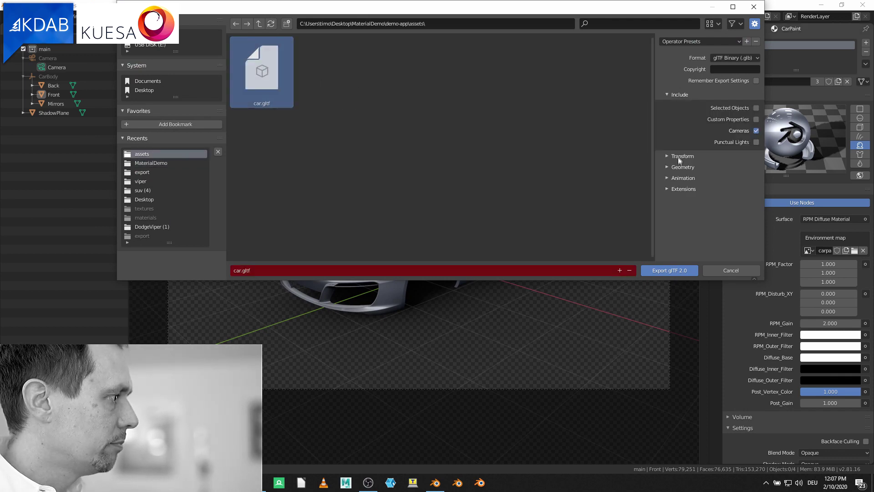
{"action": "left_click", "coordinate": [683, 167]}
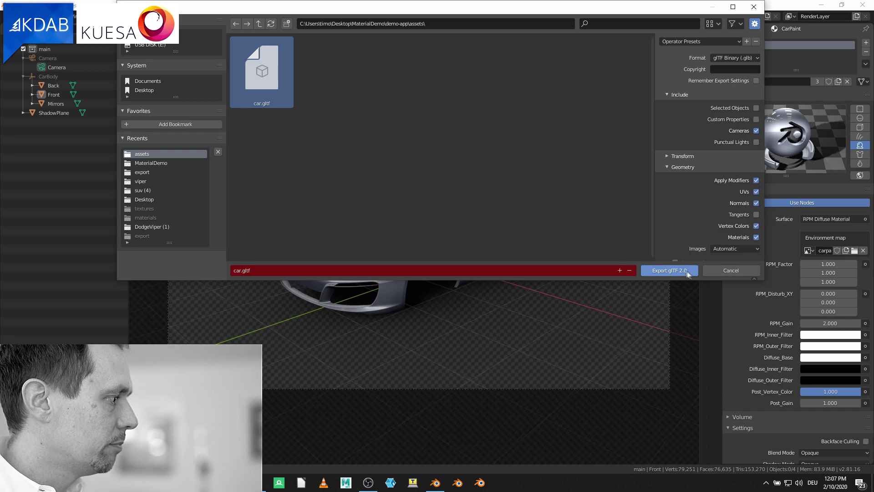
{"action": "left_click", "coordinate": [669, 270]}
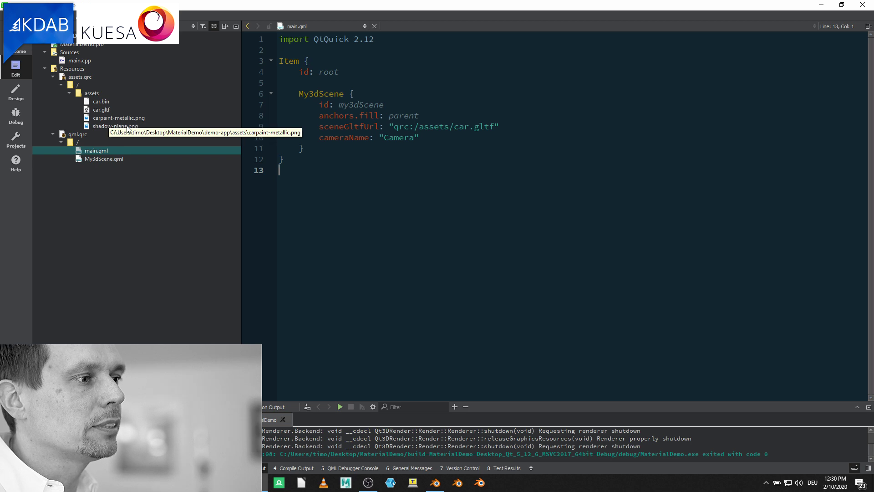
{"action": "left_click", "coordinate": [111, 159]}
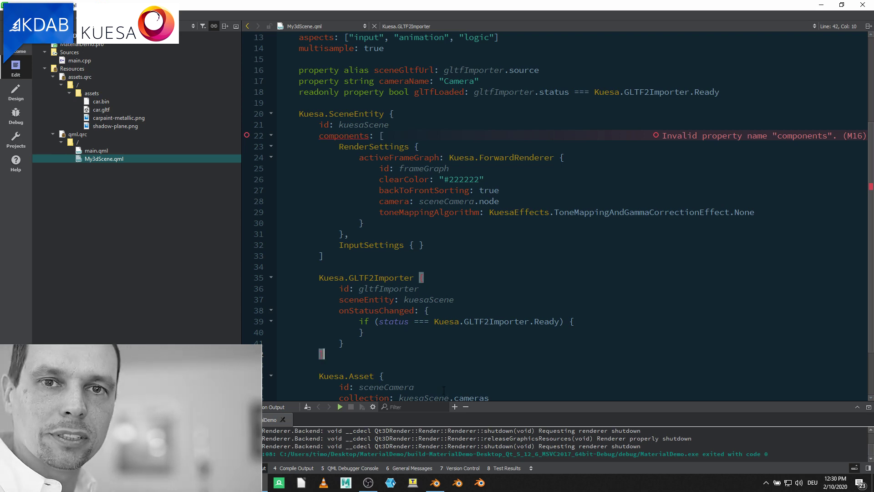
{"action": "left_click", "coordinate": [108, 151]}
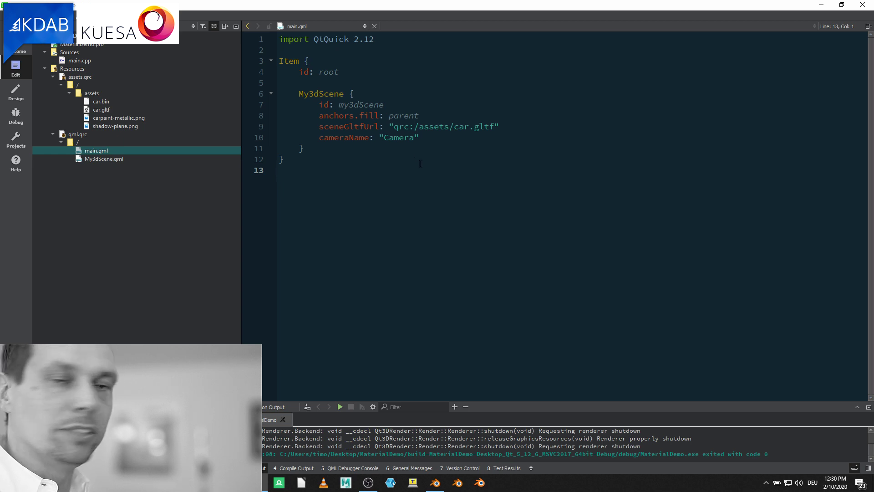
{"action": "right_click", "coordinate": [72, 37]}
Run MaterialDemo and position its window over the Blender scene to compare the silver car.
{"action": "left_click", "coordinate": [100, 72]}
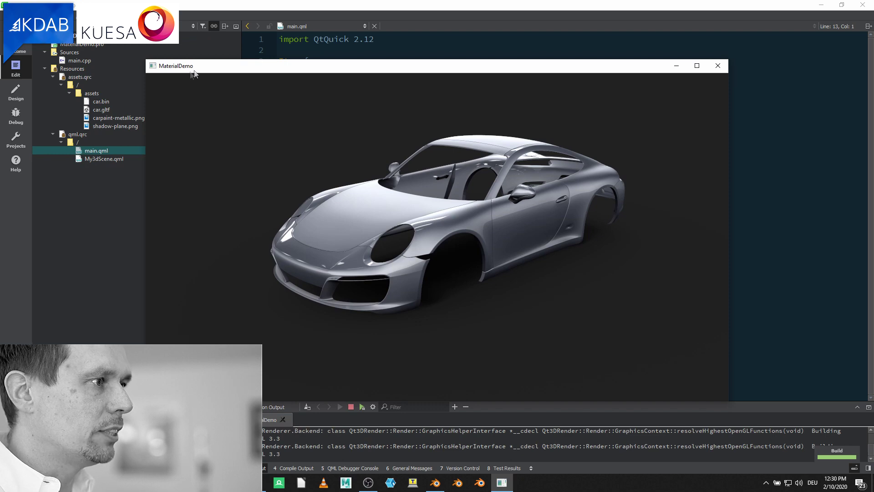
{"action": "left_click_drag", "start_coordinate": [211, 67], "coordinate": [449, 234]}
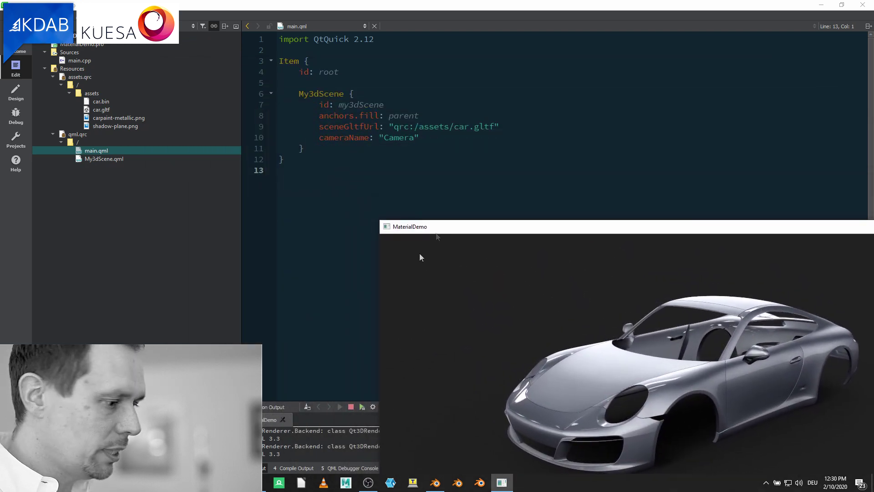
{"action": "left_click", "coordinate": [434, 484]}
{"action": "left_click", "coordinate": [502, 483]}
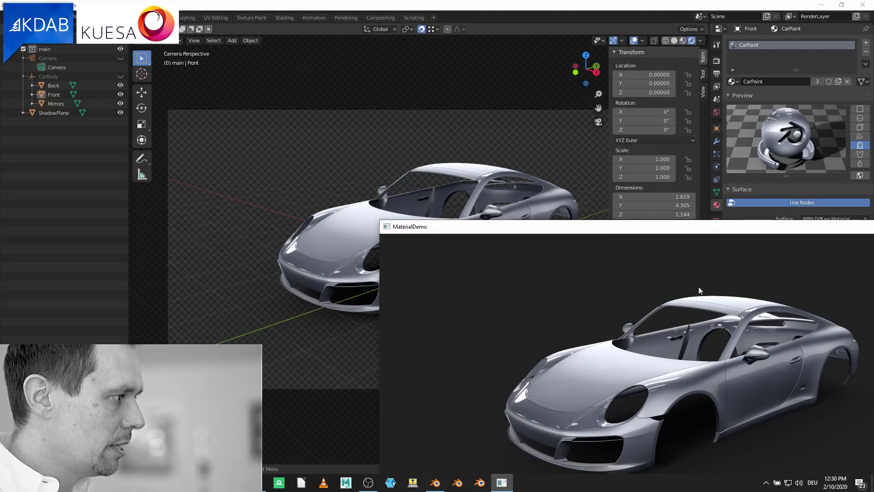
{"action": "left_click_drag", "start_coordinate": [702, 232], "coordinate": [708, 261]}
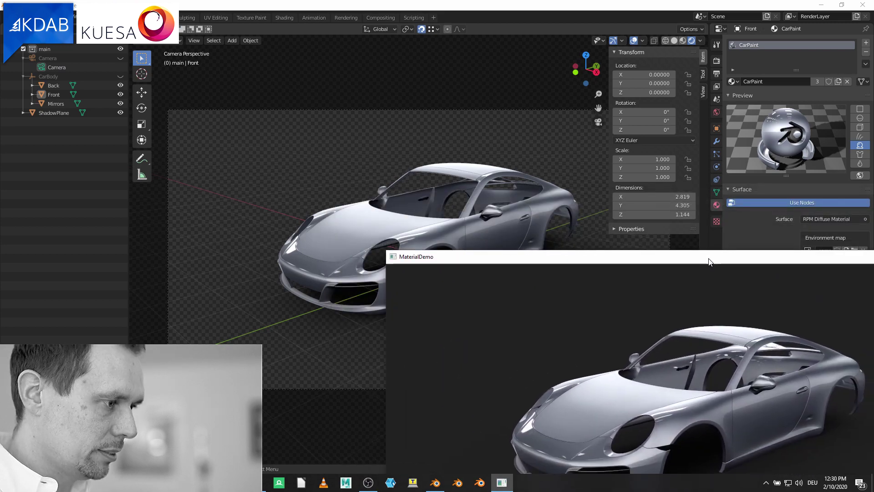
{"action": "left_click_drag", "start_coordinate": [708, 262], "coordinate": [527, 248]}
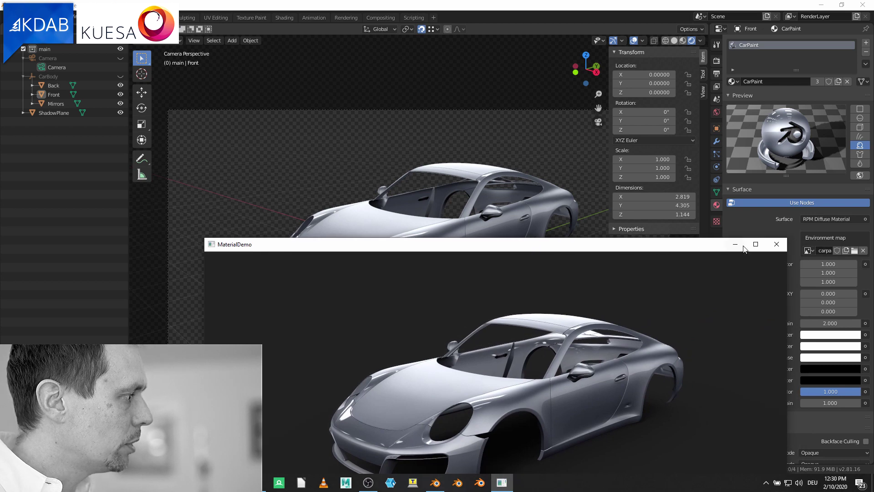
{"action": "left_click_drag", "start_coordinate": [621, 249], "coordinate": [805, 270]}
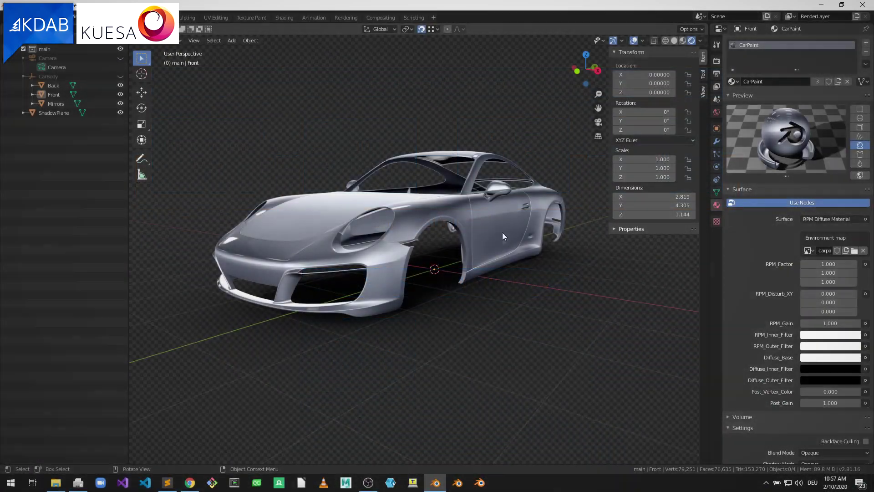
{"action": "mouse_move", "coordinate": [502, 232]}
{"action": "middle_mouse_down"}
{"action": "mouse_move", "coordinate": [488, 252]}
{"action": "mouse_move", "coordinate": [363, 312]}
{"action": "mouse_move", "coordinate": [381, 234]}
{"action": "mouse_move", "coordinate": [446, 275]}
{"action": "mouse_move", "coordinate": [496, 288]}
{"action": "mouse_move", "coordinate": [515, 256]}
{"action": "mouse_move", "coordinate": [502, 235]}
{"action": "mouse_move", "coordinate": [478, 235]}
{"action": "mouse_move", "coordinate": [502, 229]}
{"action": "mouse_move", "coordinate": [507, 238]}
{"action": "middle_mouse_up"}
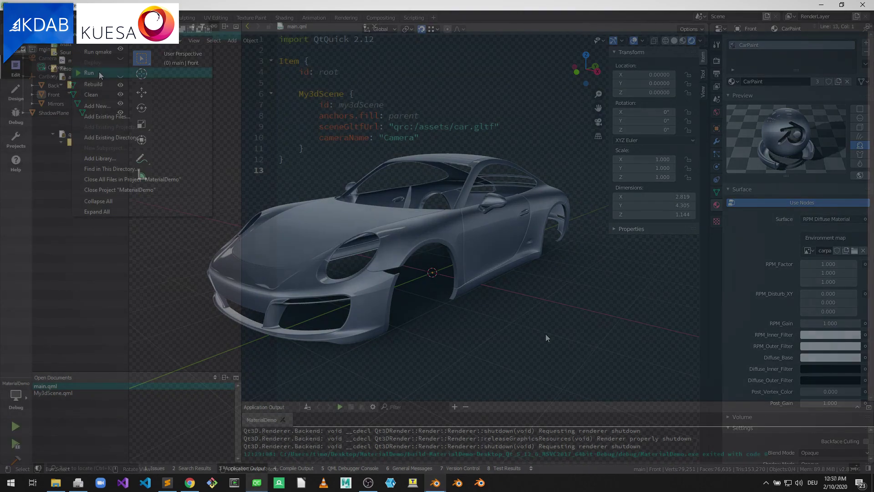
Relaunch MaterialDemo and bring its window in front of Blender, moved toward the lower right.
{"action": "left_click", "coordinate": [99, 74]}
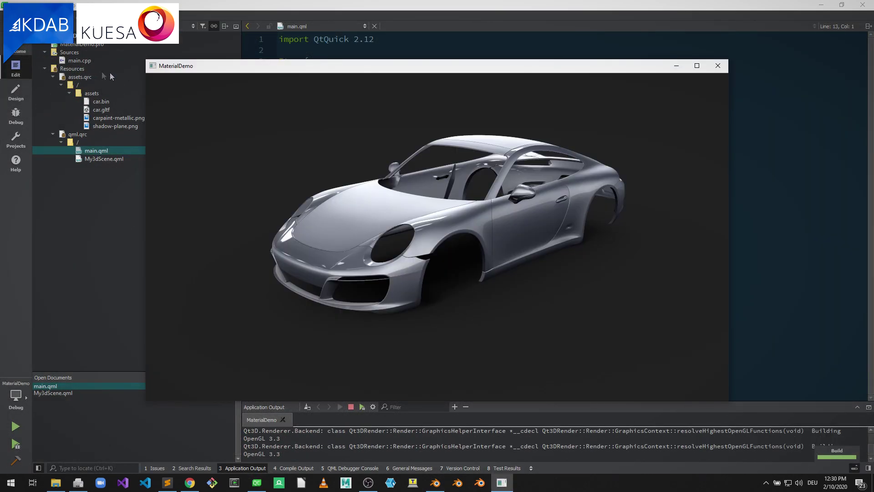
{"action": "left_click_drag", "start_coordinate": [211, 68], "coordinate": [446, 230]}
{"action": "left_click", "coordinate": [435, 483]}
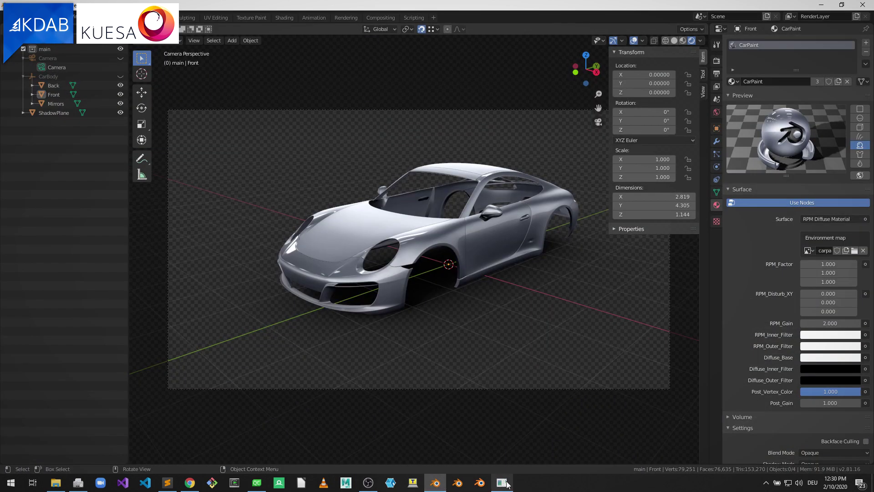
{"action": "mouse_move", "coordinate": [502, 483]}
{"action": "left_click", "coordinate": [503, 437]}
{"action": "left_click_drag", "start_coordinate": [702, 238], "coordinate": [710, 262]}
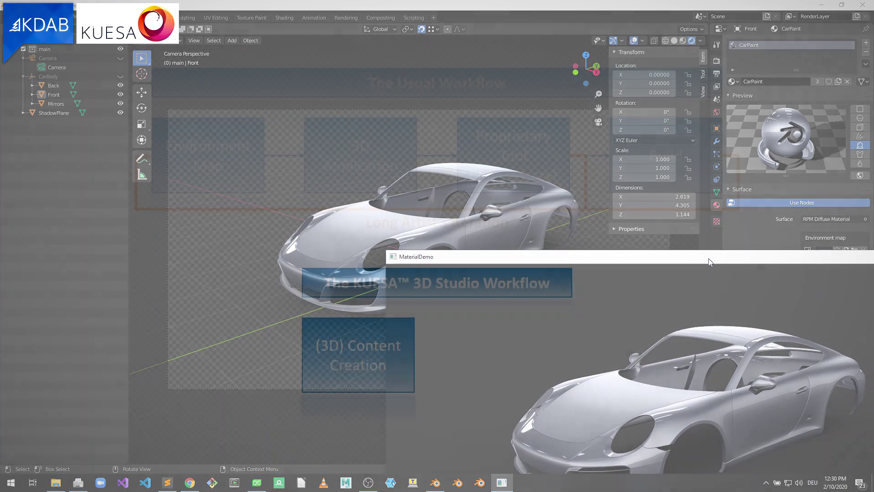